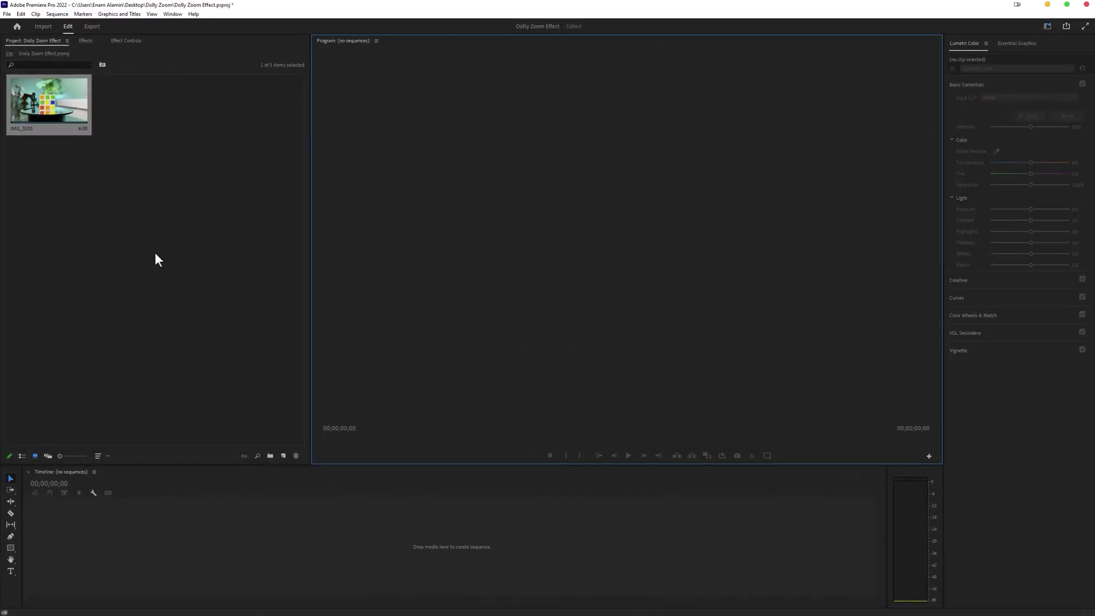
Step: Create a new sequence named Dolly Zoom using the DSLR 1080p30 preset
{"action": "left_click", "coordinate": [13, 123]}
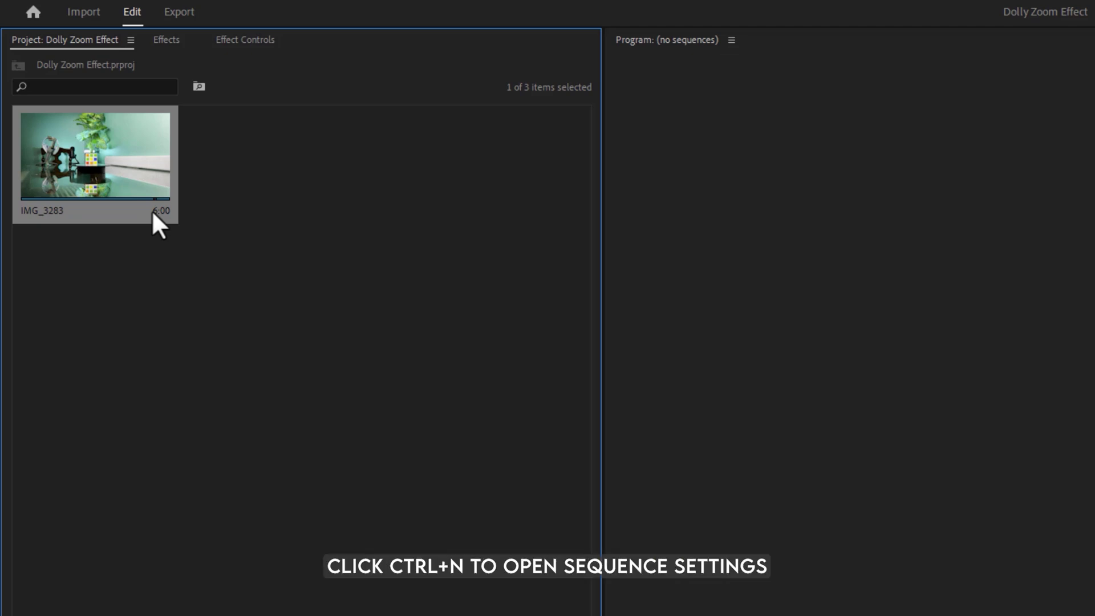
{"action": "key", "text": "ctrl+n"}
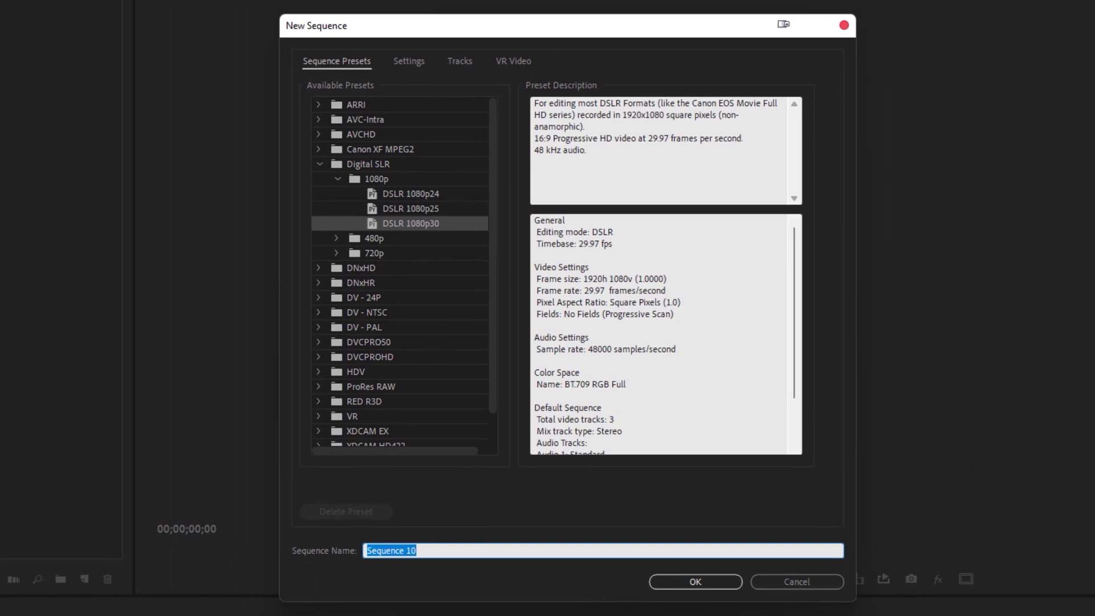
{"action": "left_click", "coordinate": [314, 165]}
{"action": "left_click", "coordinate": [315, 165]}
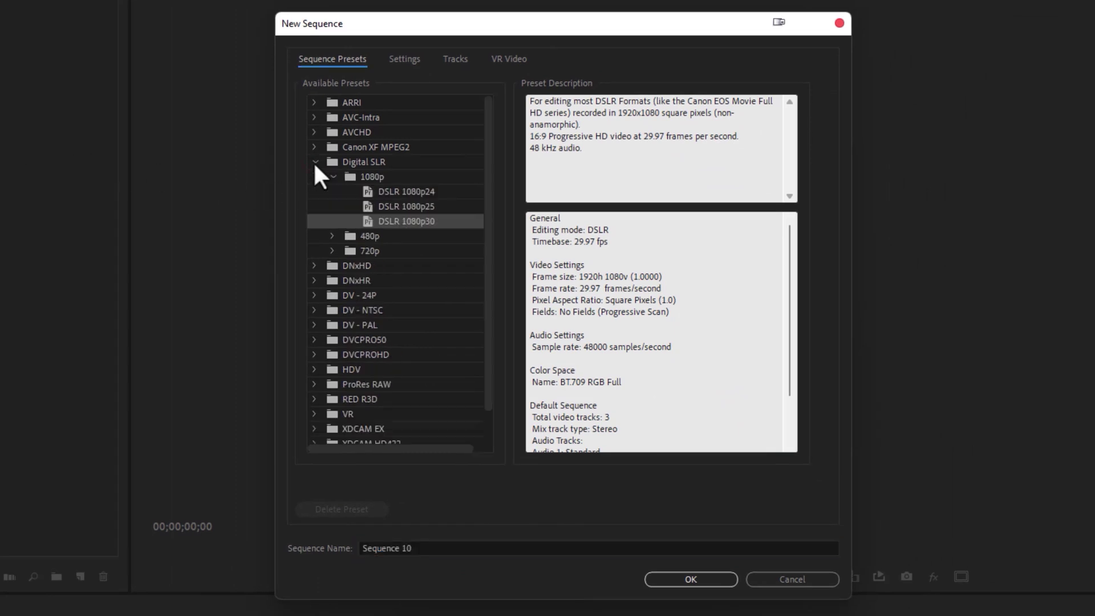
{"action": "left_click", "coordinate": [391, 180]}
{"action": "left_click", "coordinate": [440, 220]}
{"action": "left_click", "coordinate": [427, 548]}
{"action": "type", "text": "Dolly Zoom"}
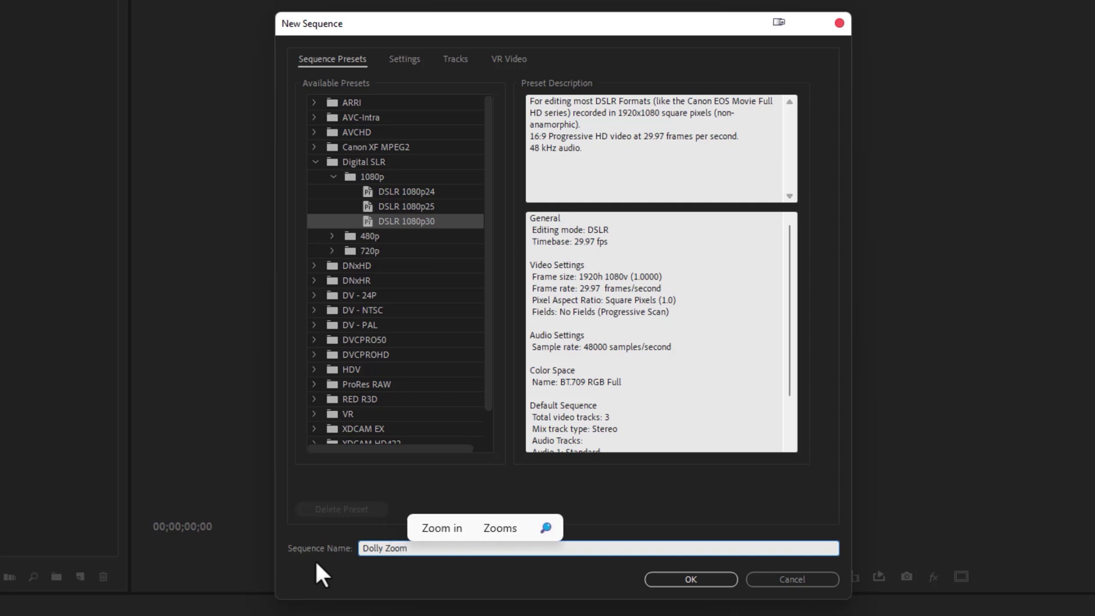
{"action": "left_click", "coordinate": [714, 580]}
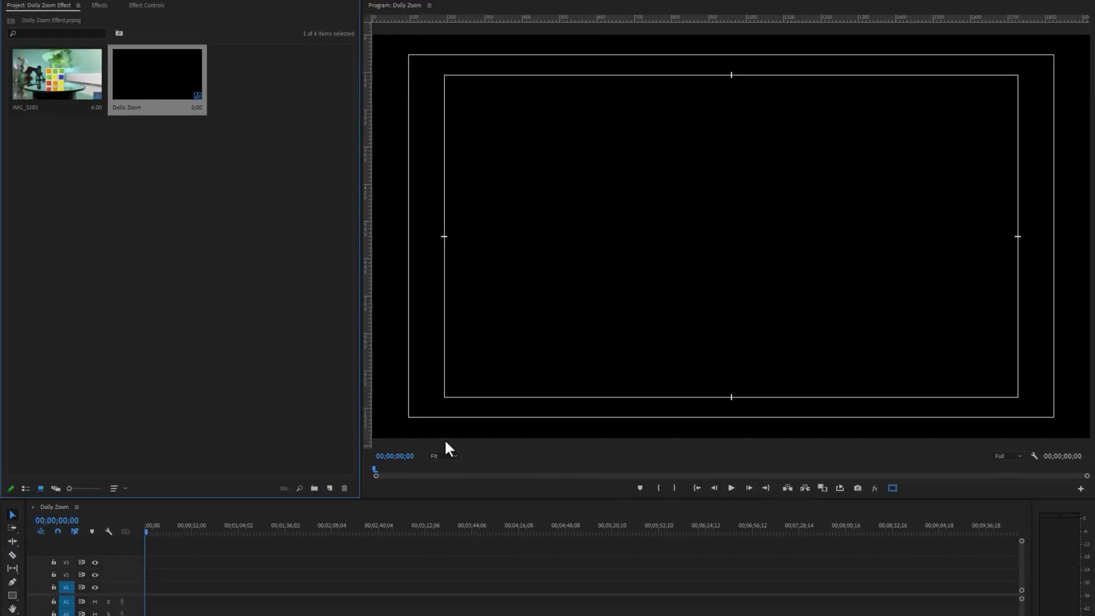
Step: Place the IMG_3283 clip at the start of track V1, keeping the existing sequence settings
{"action": "left_click", "coordinate": [63, 97]}
{"action": "left_click_drag", "start_coordinate": [64, 97], "coordinate": [139, 600]}
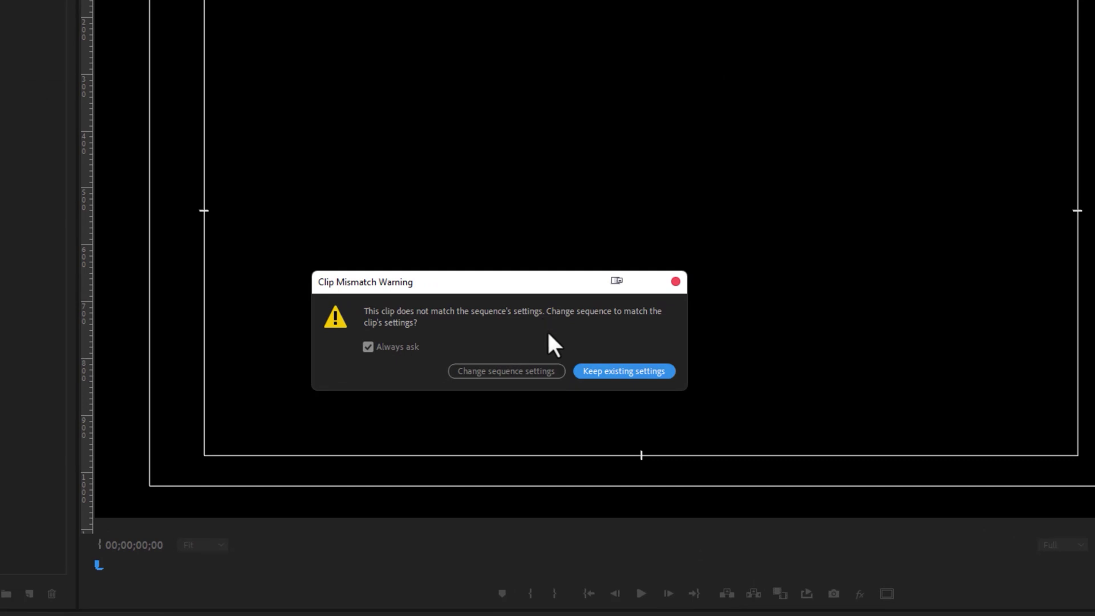
{"action": "left_click", "coordinate": [648, 372]}
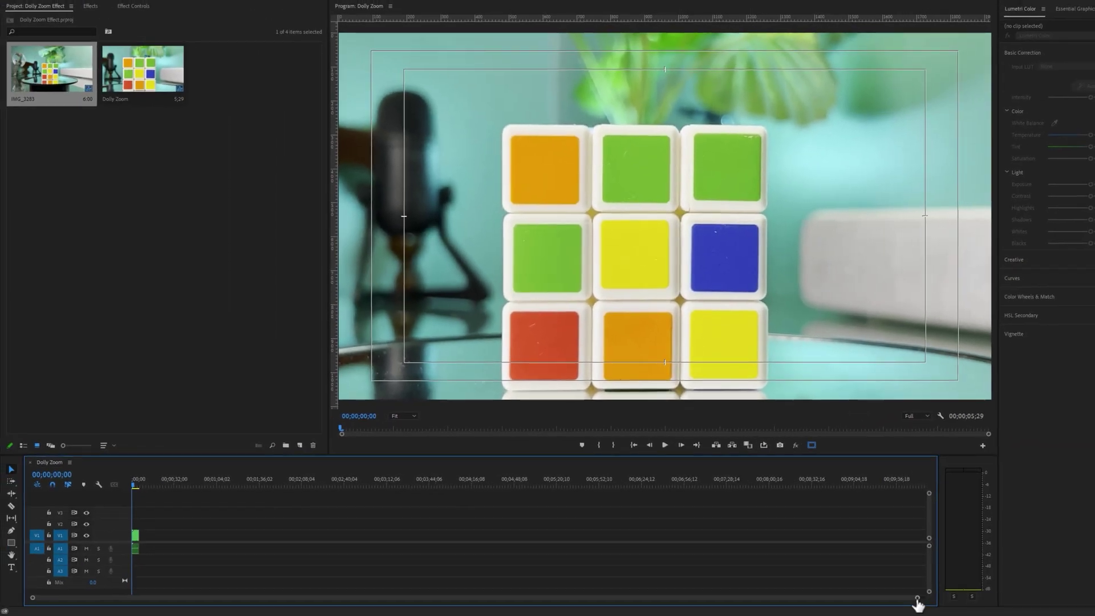
Step: Fit the IMG_3283 clip to the sequence with Scale to Frame Size
{"action": "left_click_drag", "start_coordinate": [917, 599], "coordinate": [496, 613]}
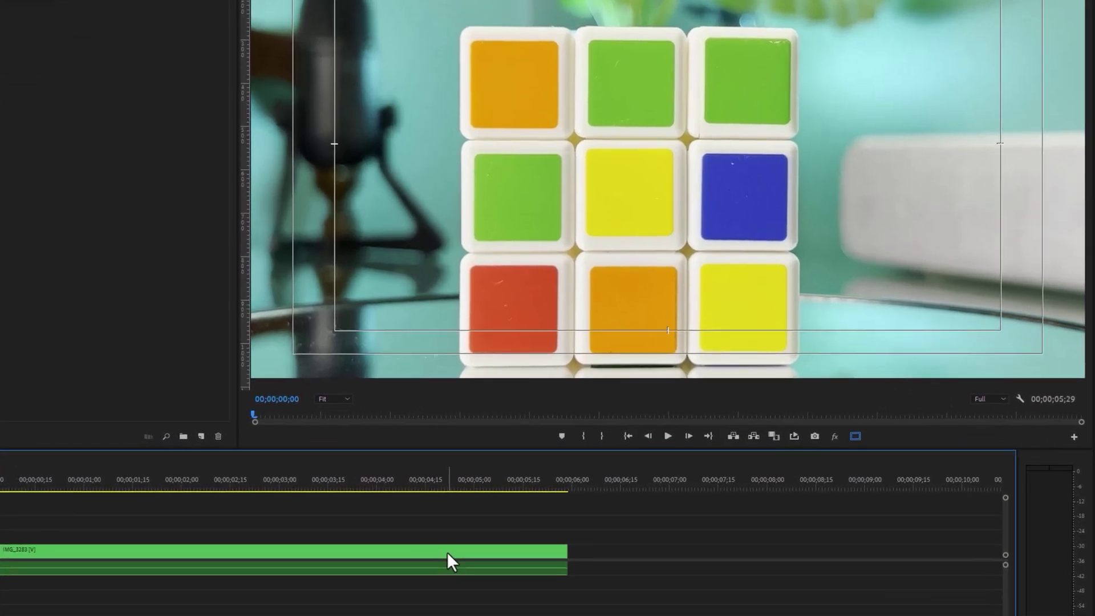
{"action": "right_click", "coordinate": [492, 536]}
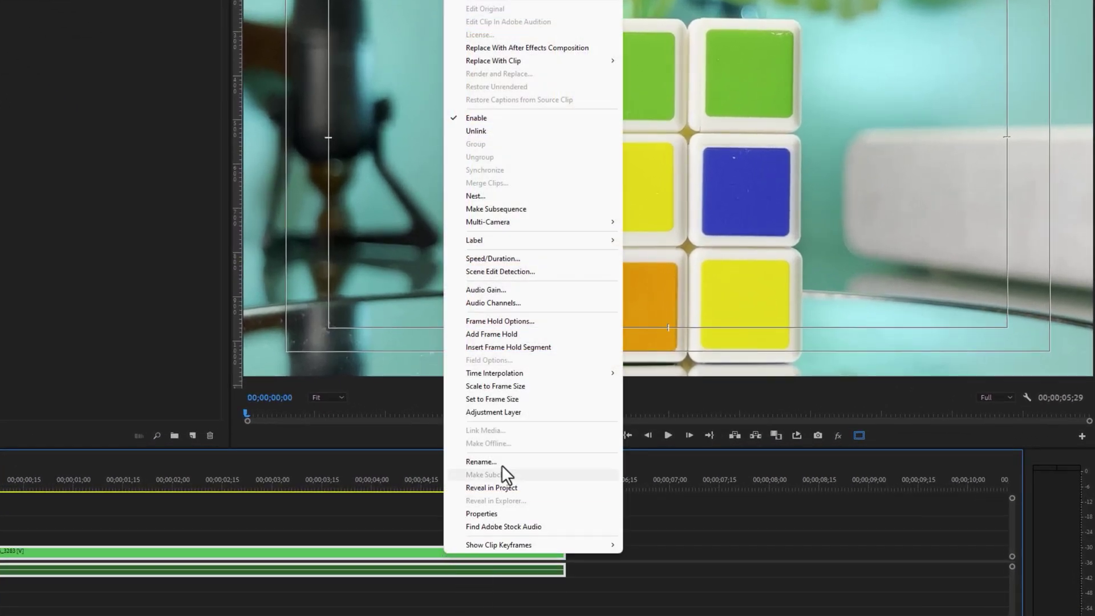
{"action": "left_click", "coordinate": [553, 390]}
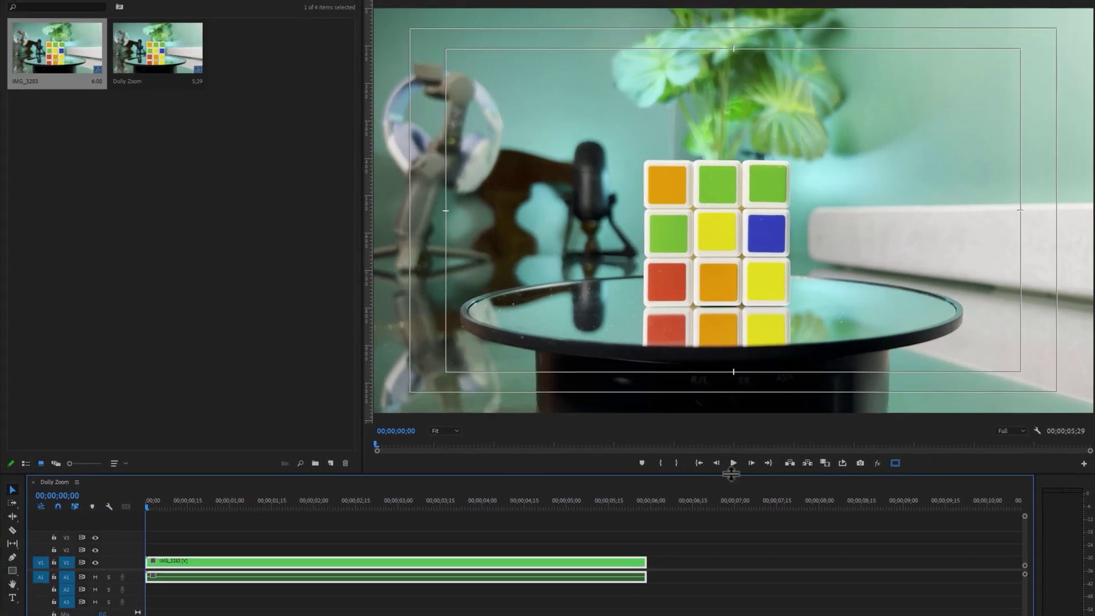
Step: Cut the clip at 00;00;01;18 and ripple-delete the part before the cut
{"action": "left_click", "coordinate": [733, 463]}
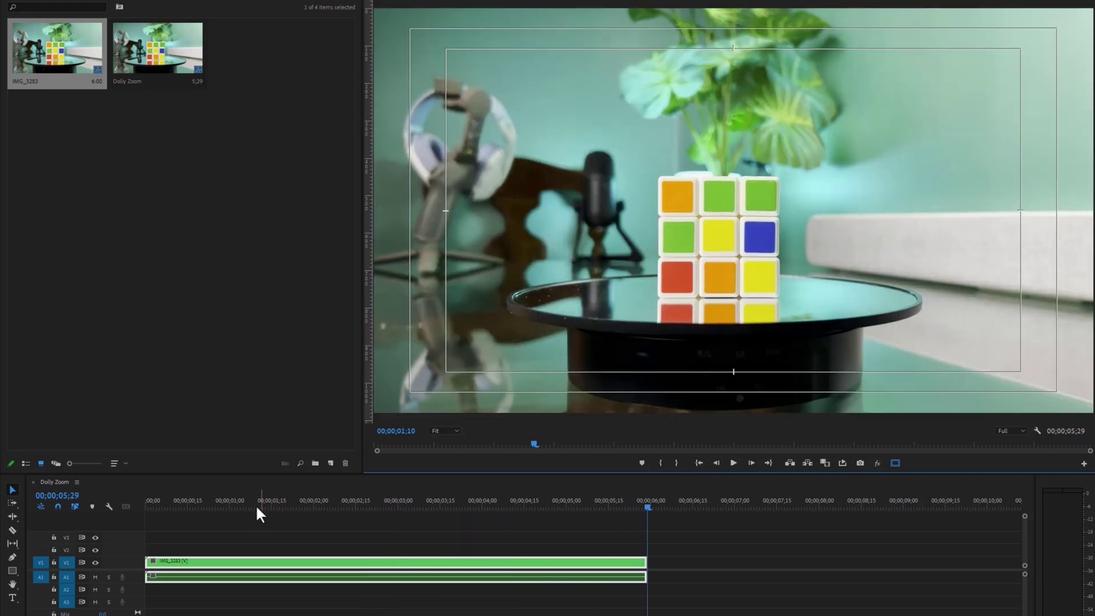
{"action": "left_click_drag", "start_coordinate": [217, 506], "coordinate": [282, 520]}
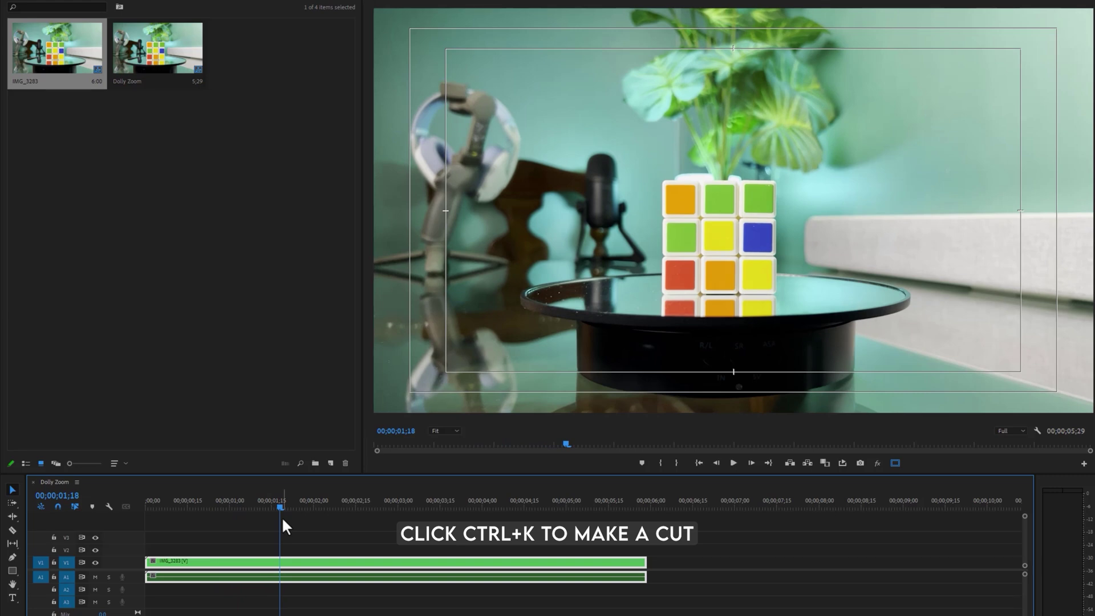
{"action": "key", "text": "ctrl+k"}
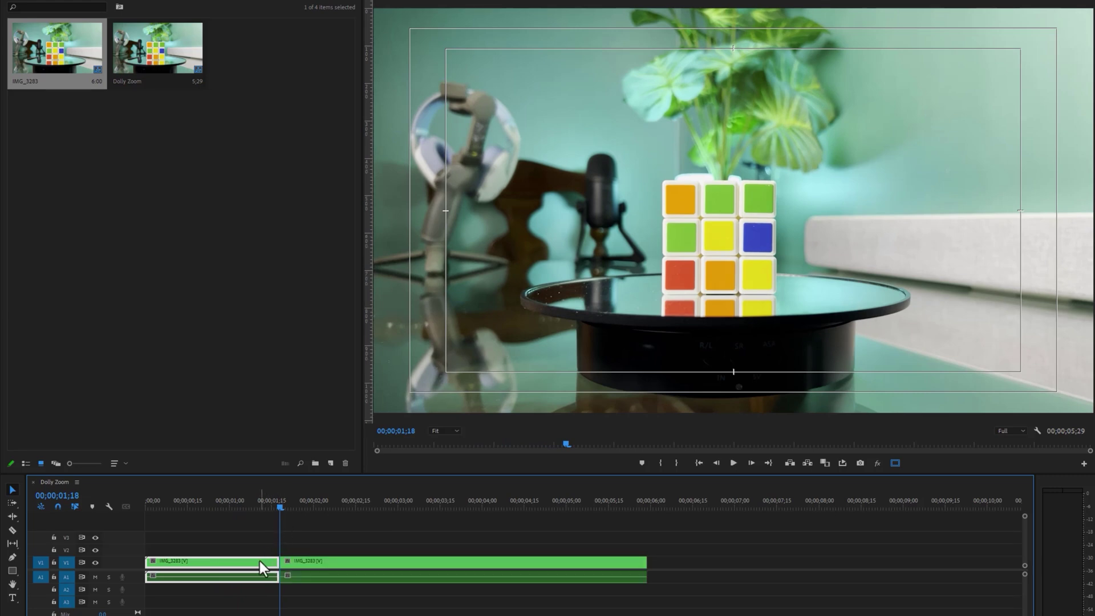
{"action": "key", "text": "shift+Delete"}
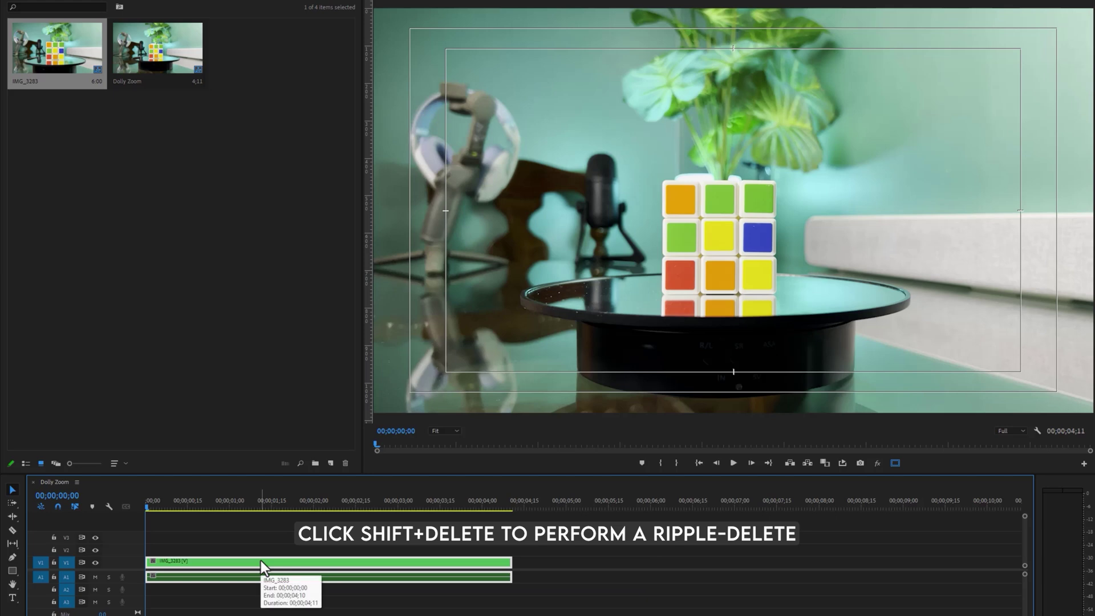
Step: Cut the clip at 00;00;03;02, delete the part after the cut, and return to the start of the sequence
{"action": "left_click", "coordinate": [294, 507]}
{"action": "left_click_drag", "start_coordinate": [298, 508], "coordinate": [403, 530]}
{"action": "key", "text": "ctrl+k"}
{"action": "left_click", "coordinate": [449, 565]}
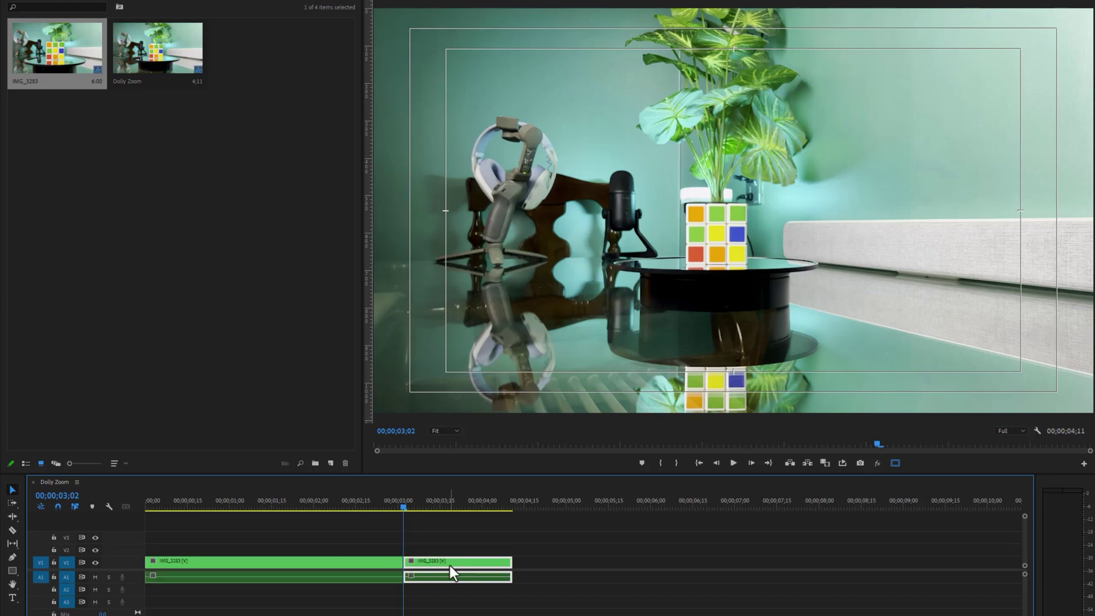
{"action": "key", "text": "Delete"}
{"action": "key", "text": "space"}
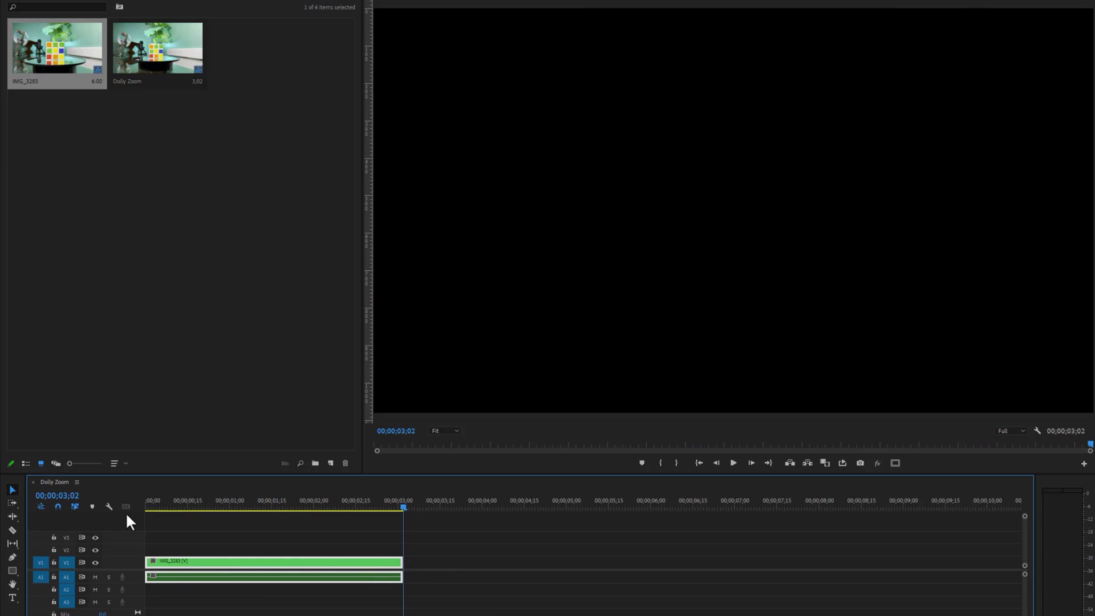
{"action": "key", "text": "Home"}
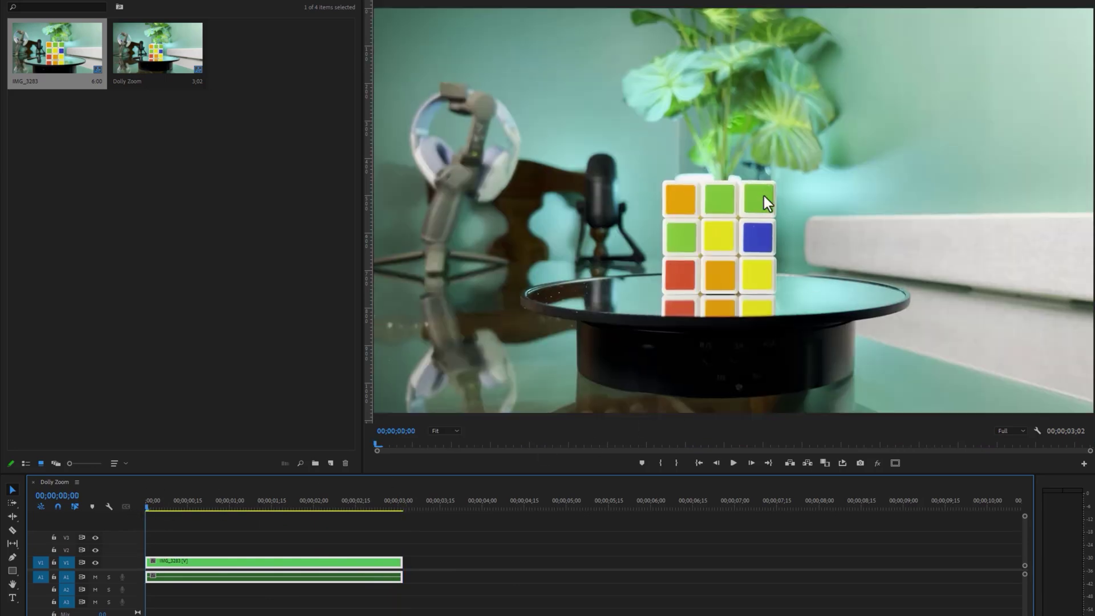
Step: Place the Safe Margins button among the Program monitor's controls and turn on the safe margins overlay
{"action": "left_click_drag", "start_coordinate": [275, 513], "coordinate": [391, 508]}
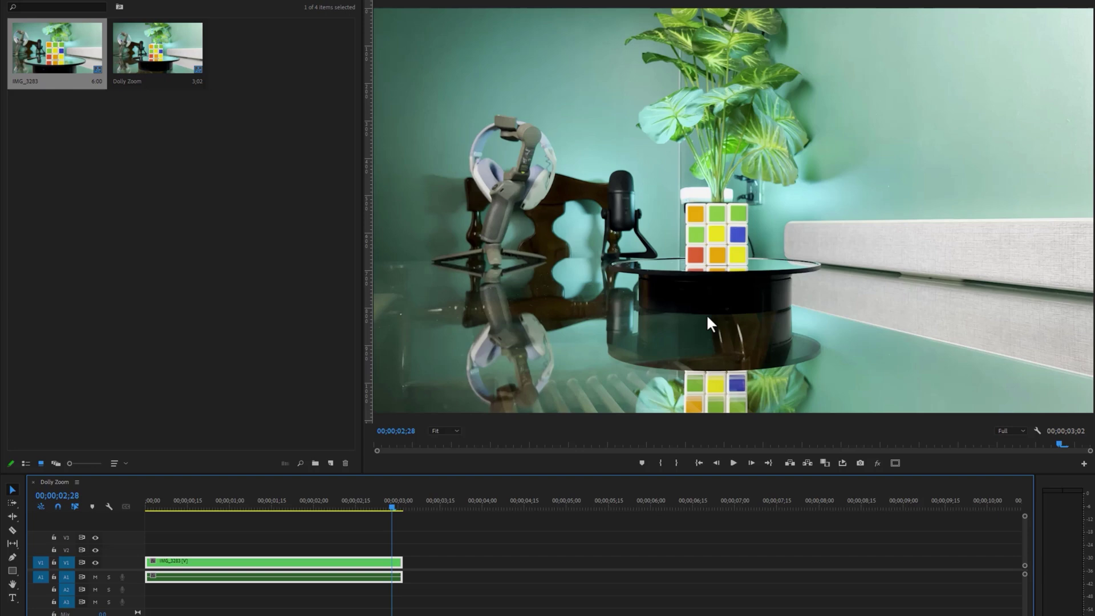
{"action": "left_click", "coordinate": [1084, 464]}
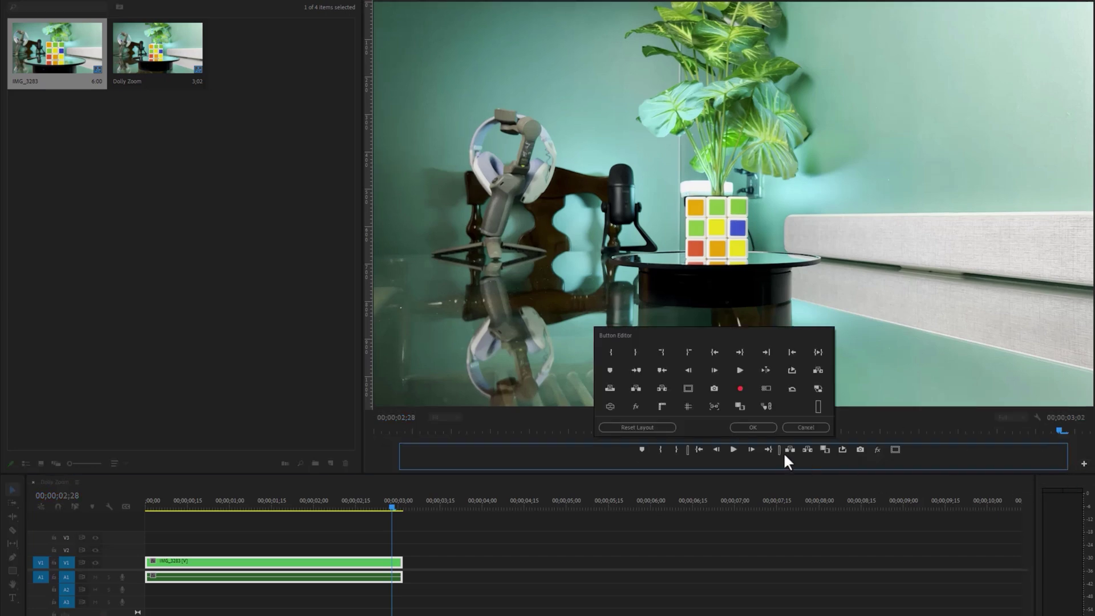
{"action": "left_click_drag", "start_coordinate": [686, 390], "coordinate": [895, 453]}
{"action": "left_click", "coordinate": [753, 428]}
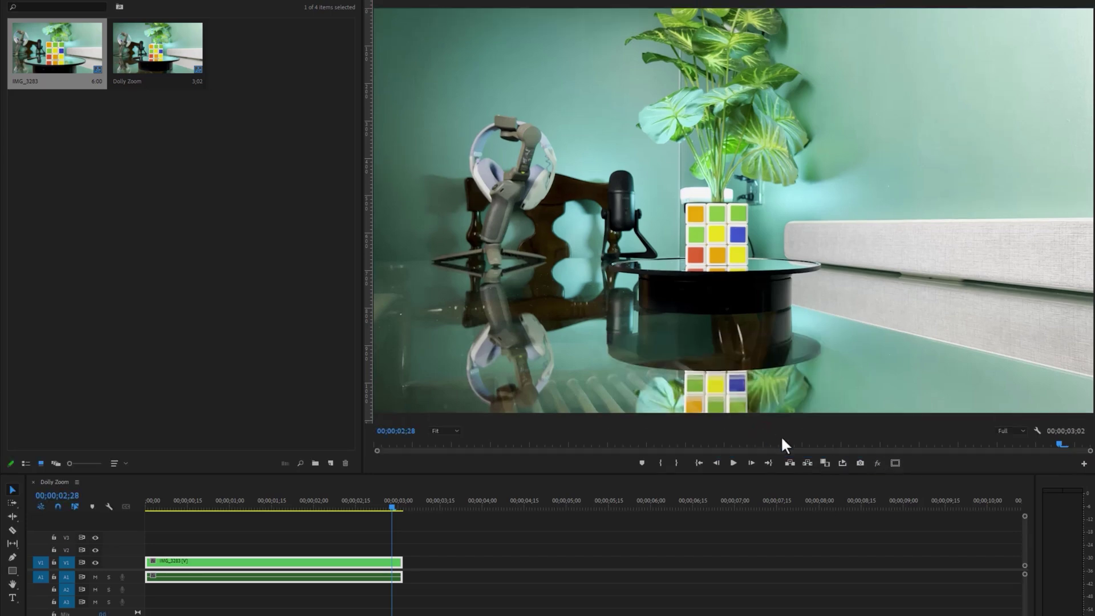
{"action": "left_click", "coordinate": [895, 463]}
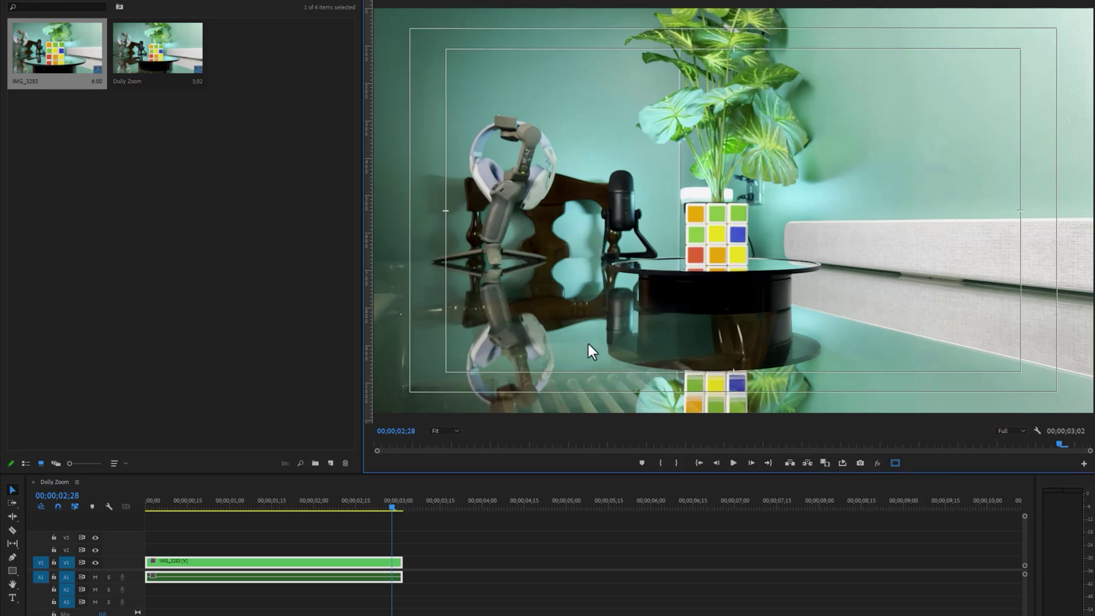
{"action": "left_click", "coordinate": [894, 463]}
{"action": "left_click", "coordinate": [894, 463]}
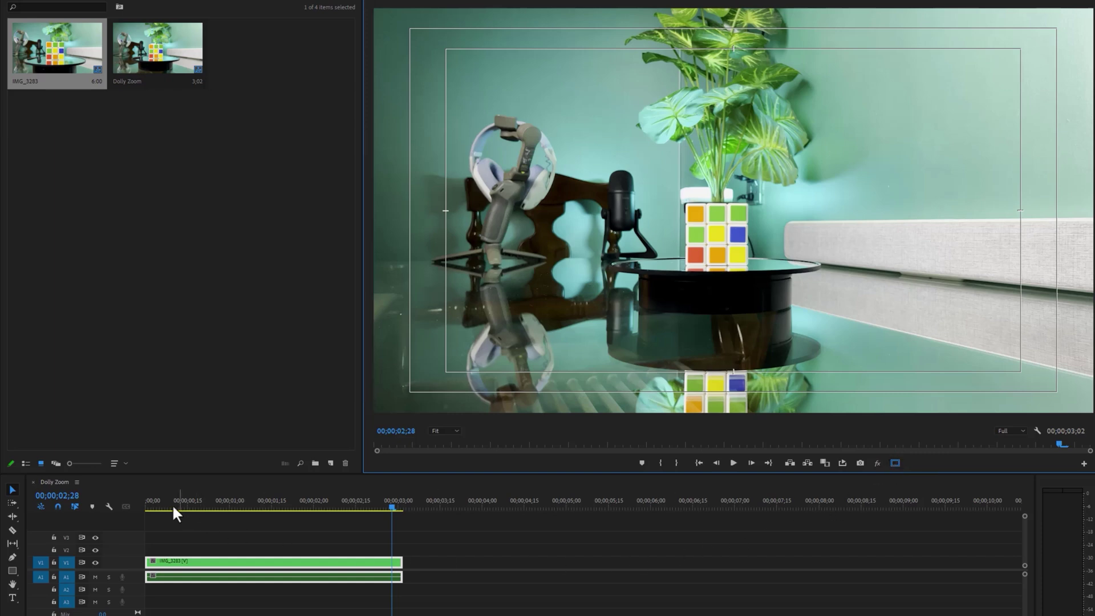
Step: Create a 1920 × 1080 adjustment layer, place it on V2 above the clip, and trim it to the clip's end
{"action": "left_click_drag", "start_coordinate": [177, 507], "coordinate": [138, 510]}
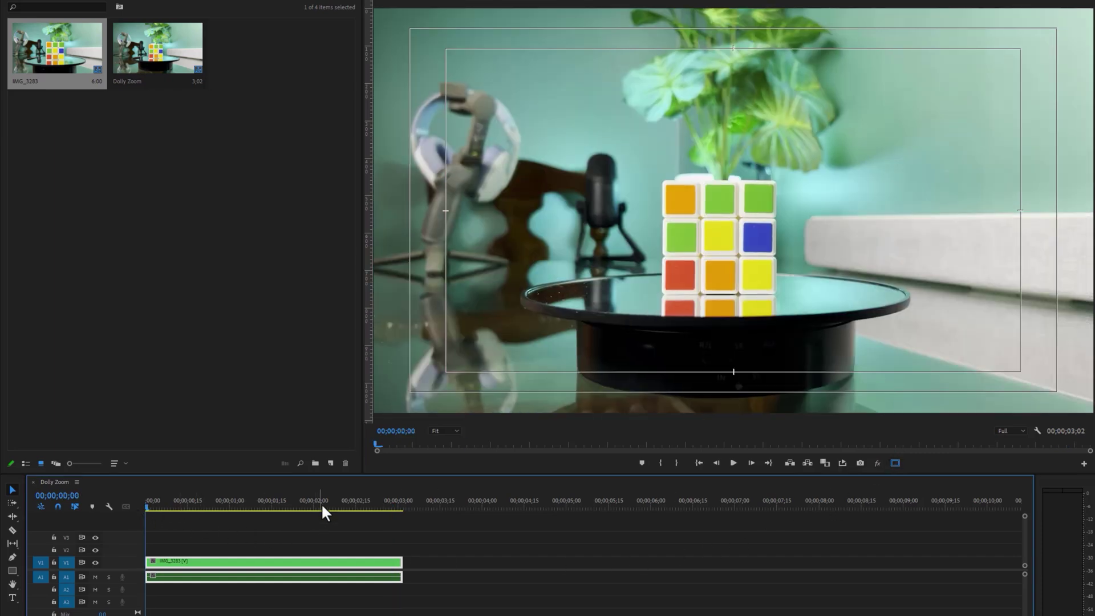
{"action": "left_click", "coordinate": [330, 463]}
{"action": "left_click", "coordinate": [387, 508]}
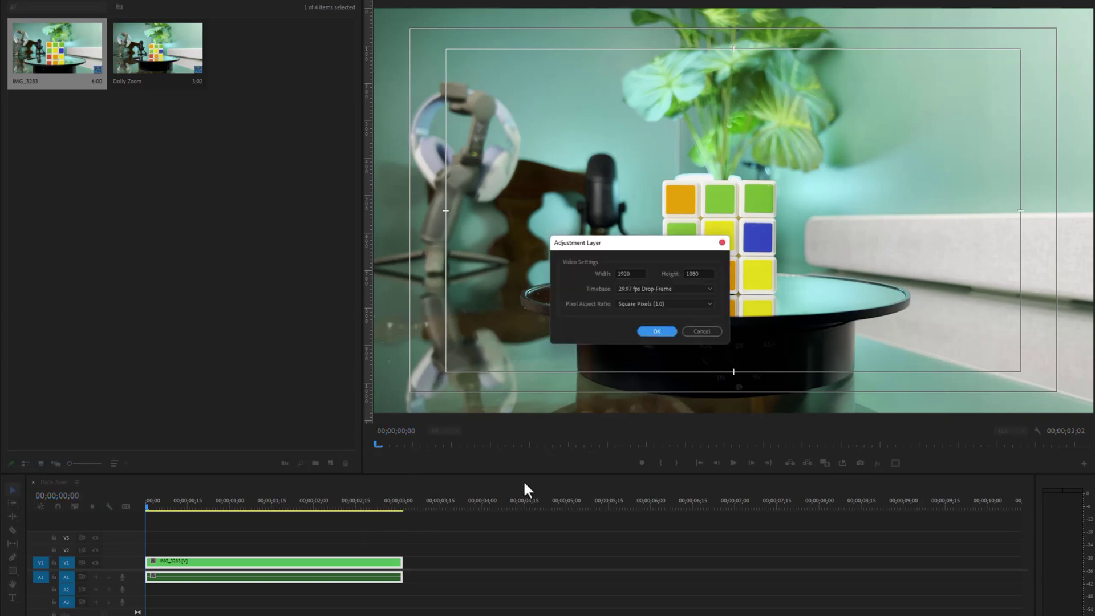
{"action": "left_click", "coordinate": [657, 331]}
{"action": "left_click_drag", "start_coordinate": [256, 59], "coordinate": [133, 558]}
{"action": "left_click_drag", "start_coordinate": [561, 549], "coordinate": [397, 556]}
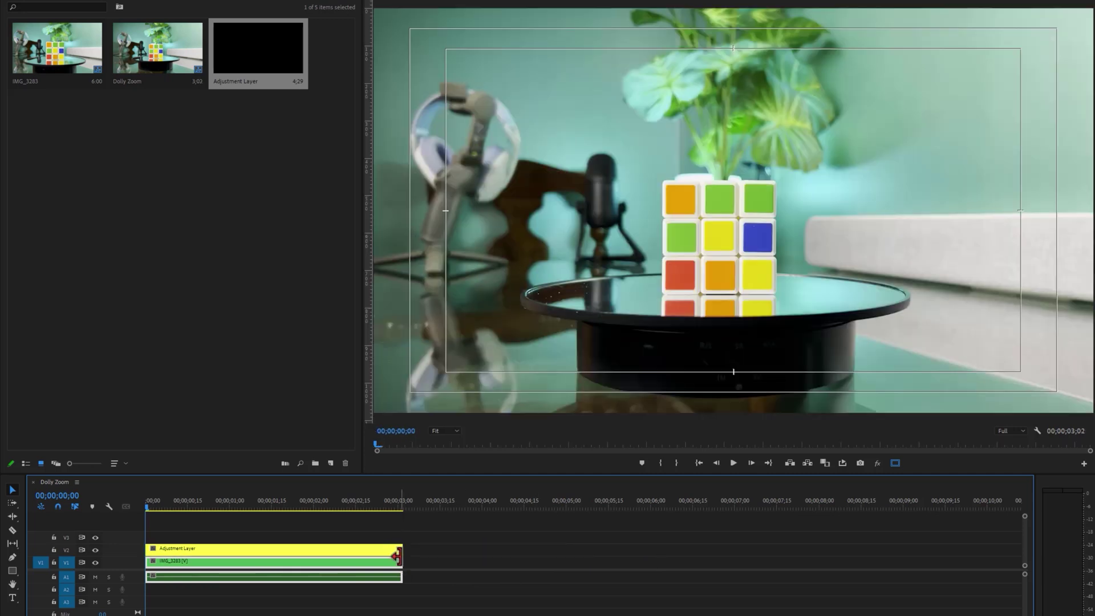
Step: Apply the Crop effect to the adjustment layer and frame the cube with Left 40%, Top 42%, Right 44% and Bottom 29%
{"action": "left_click", "coordinate": [100, 7]}
{"action": "left_click", "coordinate": [86, 17]}
{"action": "type", "text": "crop"}
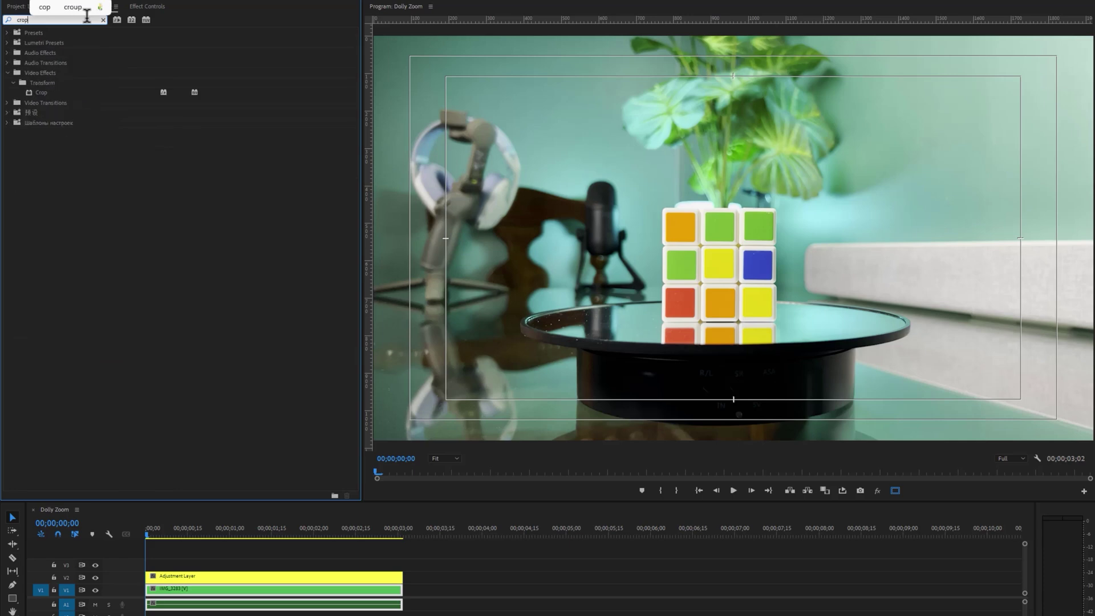
{"action": "left_click_drag", "start_coordinate": [46, 95], "coordinate": [225, 579]}
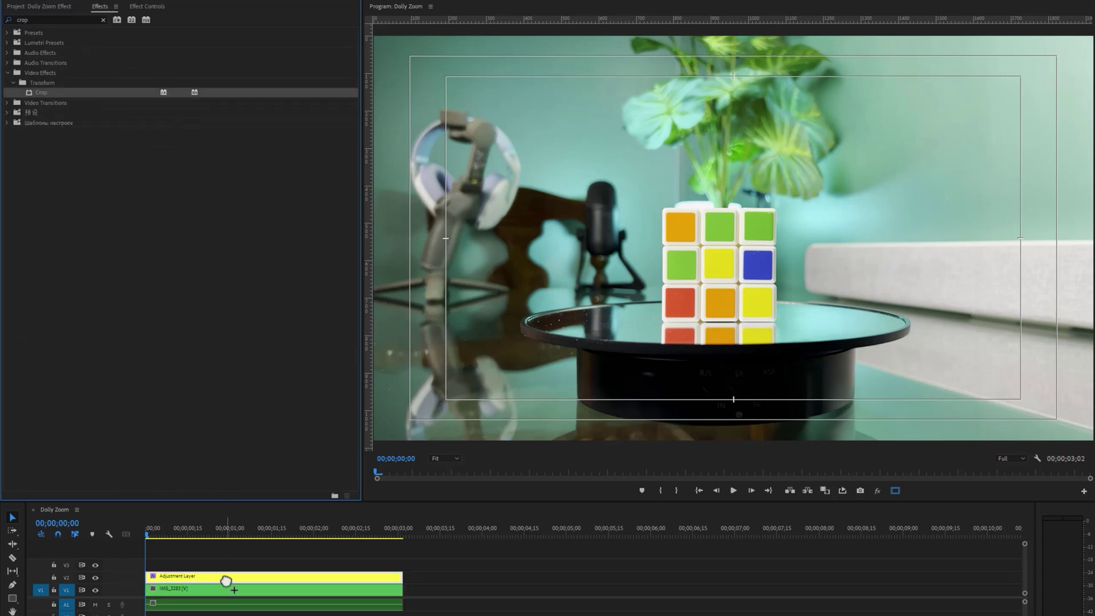
{"action": "left_click", "coordinate": [147, 8]}
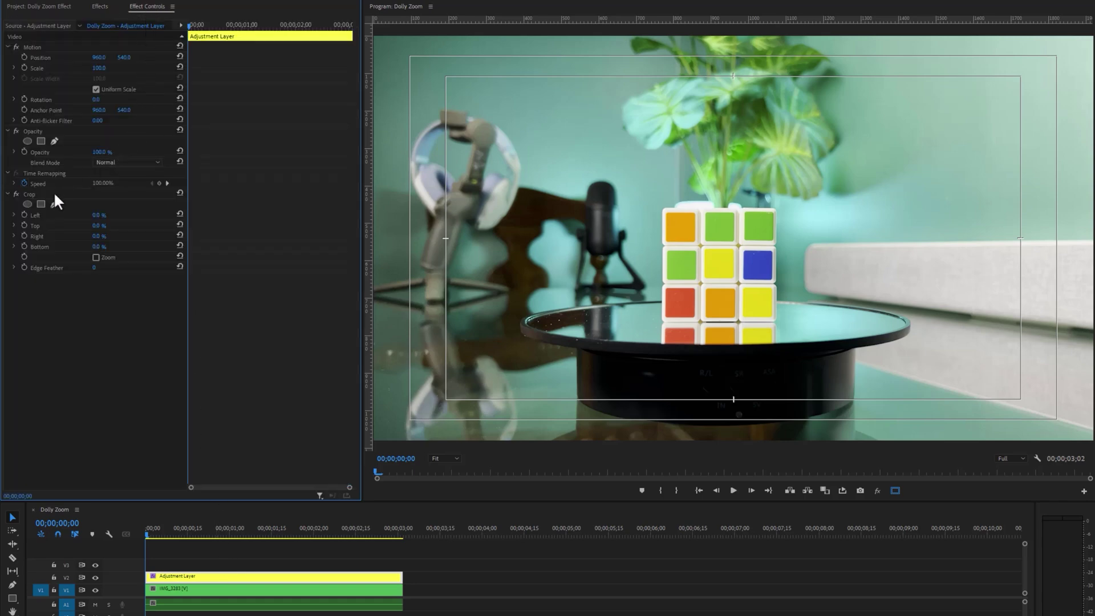
{"action": "left_click_drag", "start_coordinate": [98, 215], "coordinate": [107, 251]}
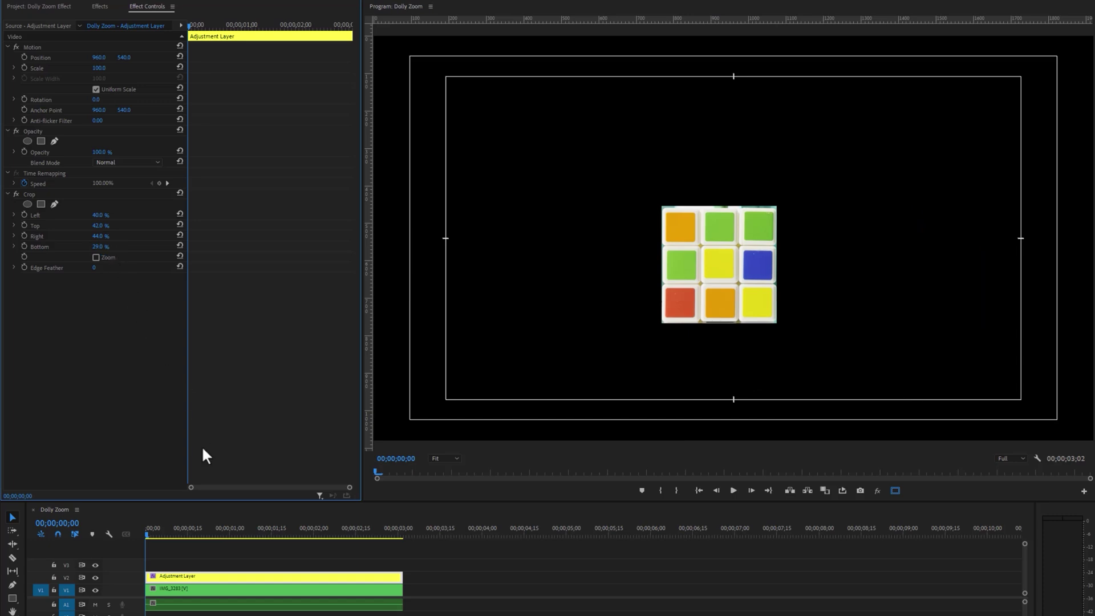
Step: Add starting Position and Scale keyframes to the IMG_3283 clip at 00;00;00;00
{"action": "left_click", "coordinate": [199, 590]}
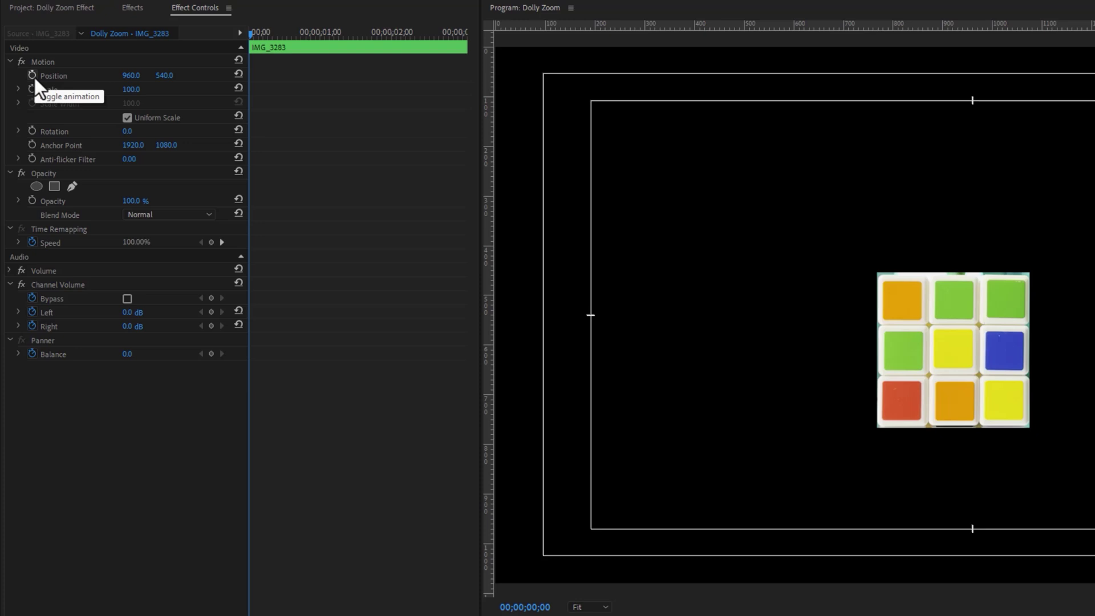
{"action": "left_click", "coordinate": [32, 76]}
{"action": "left_click", "coordinate": [30, 89]}
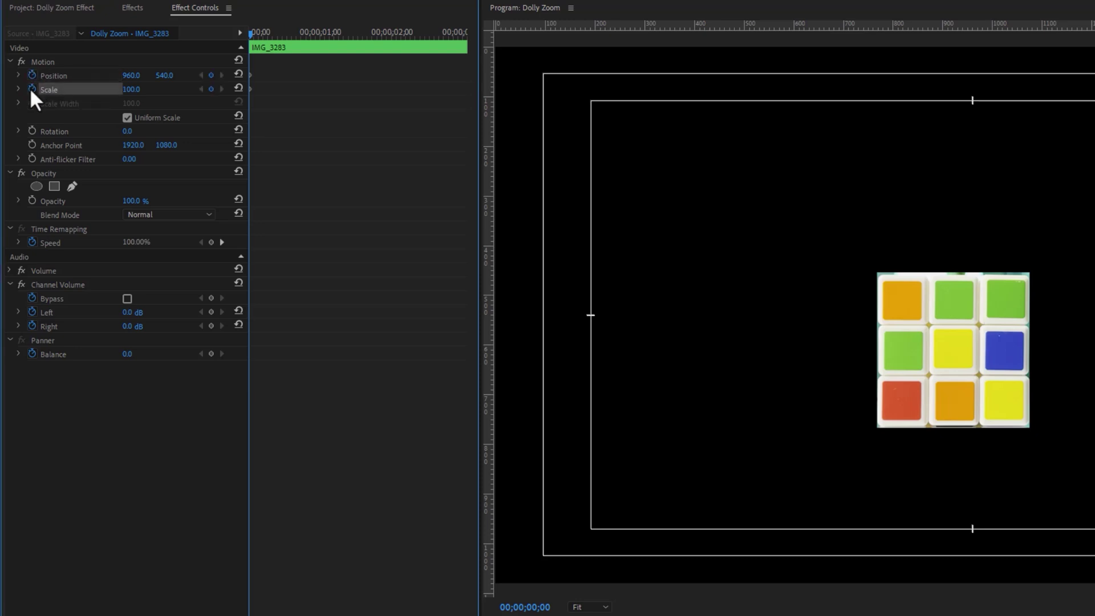
Step: At 00;00;03;01, set the clip's Scale to 186 and horizontal Position to 1005, adjusting vertical Position so the cube fills the crop window
{"action": "left_click_drag", "start_coordinate": [263, 35], "coordinate": [468, 81]}
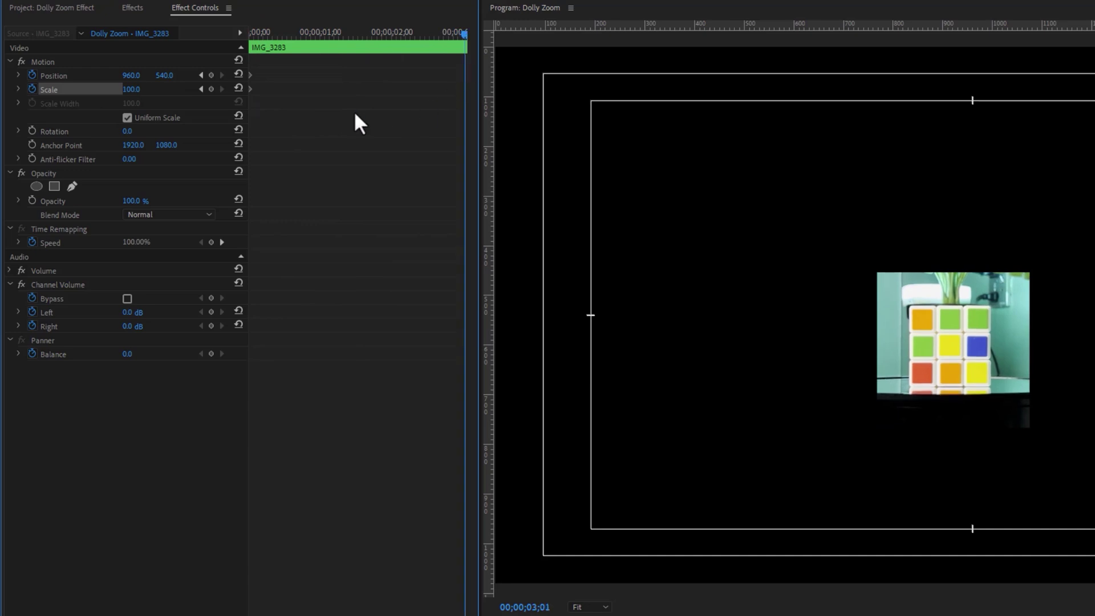
{"action": "mouse_move", "coordinate": [130, 89]}
{"action": "left_mouse_down"}
{"action": "mouse_move", "coordinate": [171, 89]}
{"action": "mouse_move", "coordinate": [127, 76]}
{"action": "left_mouse_up"}
{"action": "left_click_drag", "start_coordinate": [128, 76], "coordinate": [162, 76]}
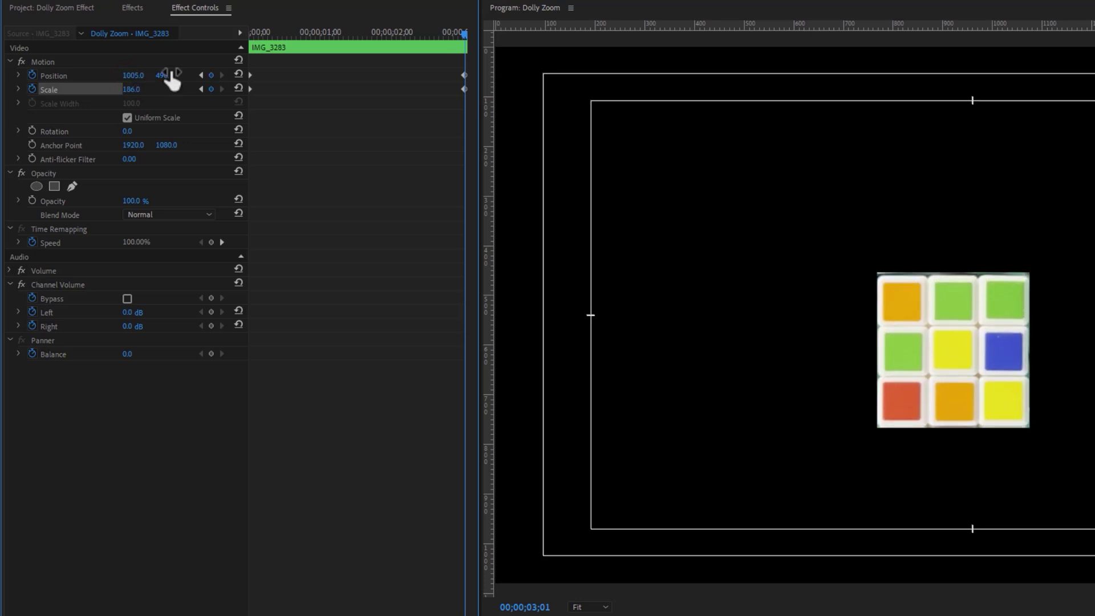
Step: Play the animation from the start to check the cube's alignment within the crop window
{"action": "left_click_drag", "start_coordinate": [279, 33], "coordinate": [247, 39]}
{"action": "key", "text": "space"}
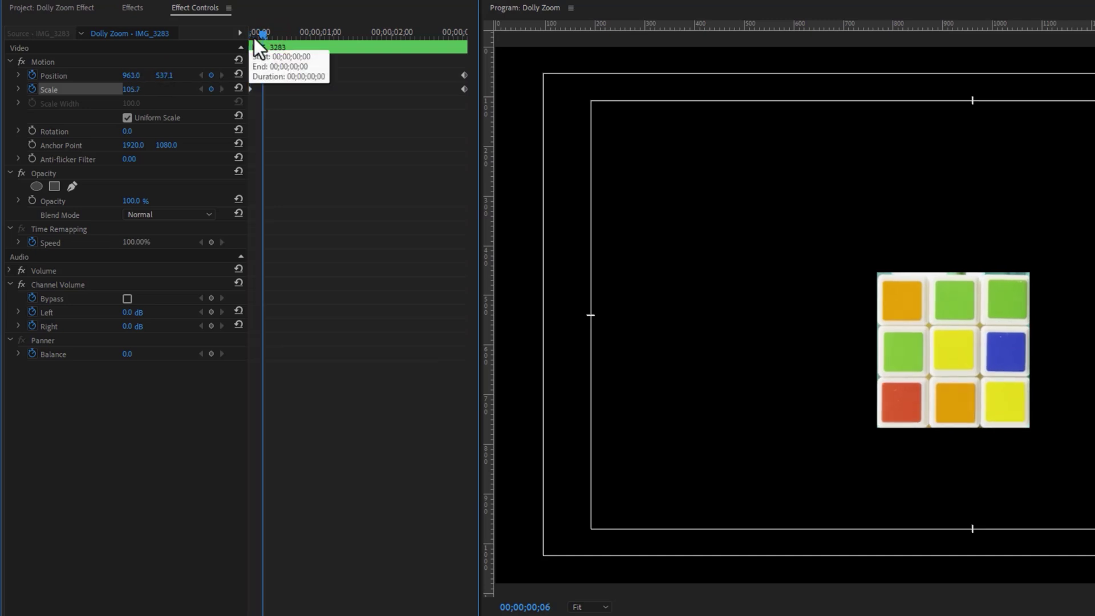
{"action": "key", "text": "space"}
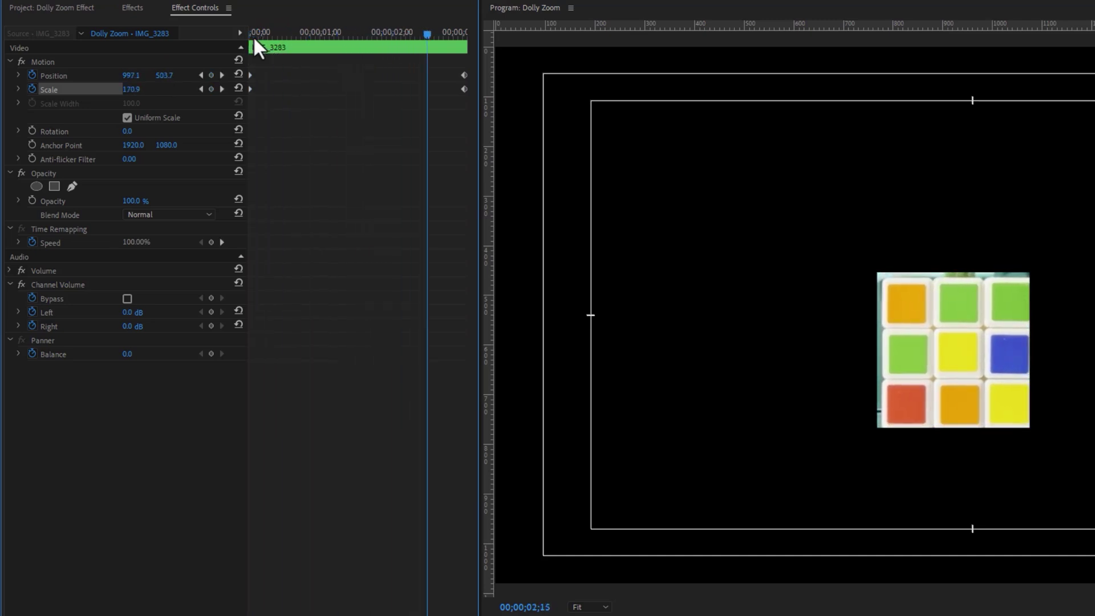
Step: At 00;00;01;16, set the clip's horizontal Position to 968.7, adjust vertical Position to refit the cube in the crop window, and play the animation
{"action": "left_click_drag", "start_coordinate": [359, 38], "coordinate": [359, 43]}
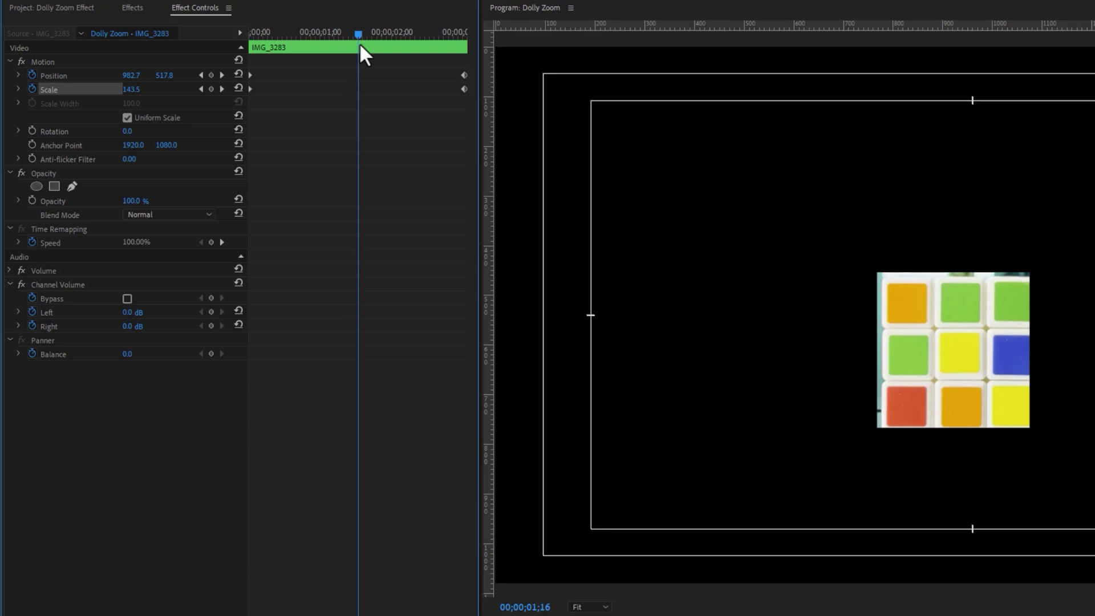
{"action": "left_click_drag", "start_coordinate": [132, 76], "coordinate": [158, 76]}
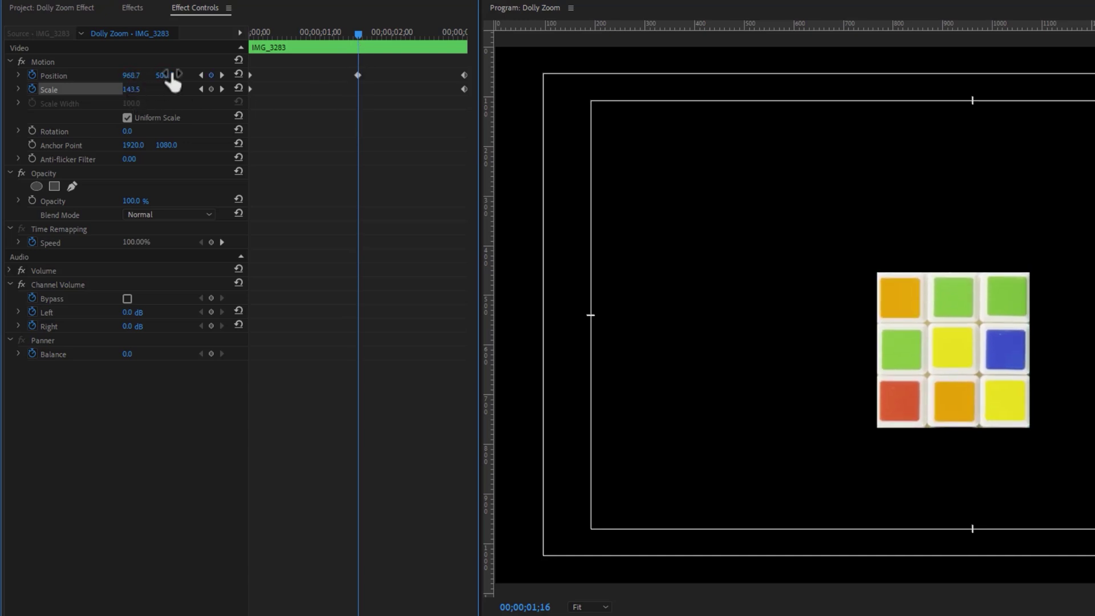
{"action": "left_click_drag", "start_coordinate": [261, 31], "coordinate": [235, 51]}
{"action": "key", "text": "space"}
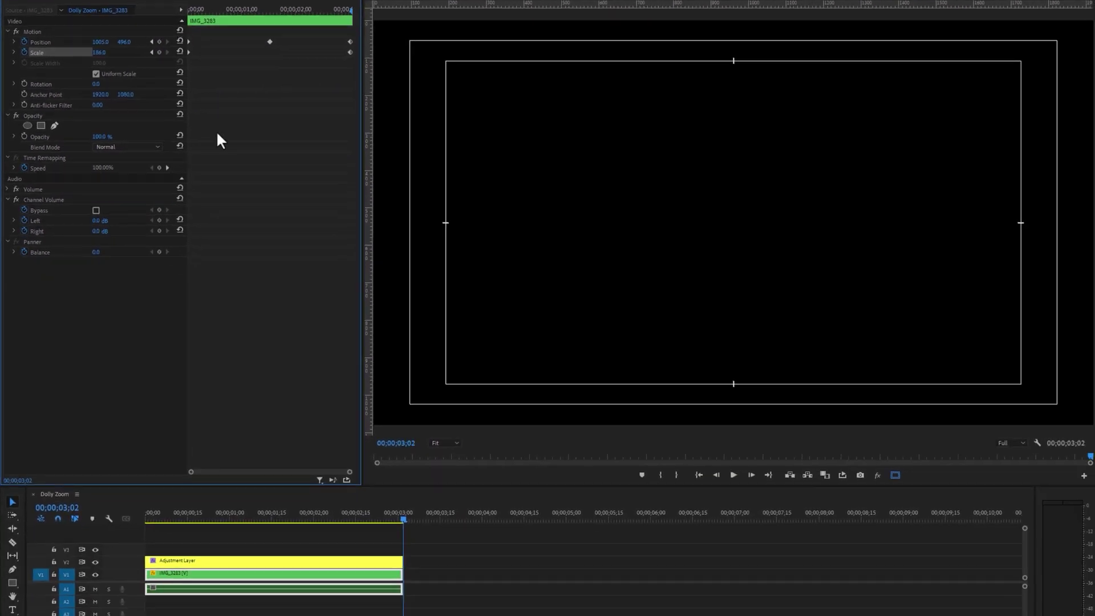
Step: Delete the adjustment layer and play the uncropped animation from the start
{"action": "left_click", "coordinate": [205, 562]}
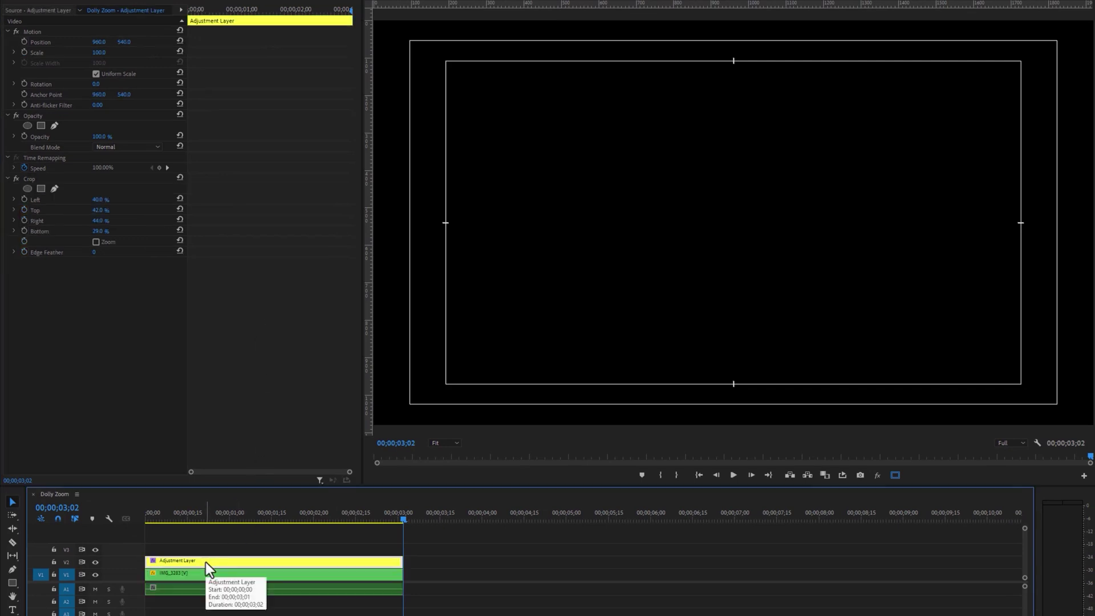
{"action": "key", "text": "Delete"}
{"action": "left_click_drag", "start_coordinate": [181, 519], "coordinate": [119, 520]}
{"action": "key", "text": "space"}
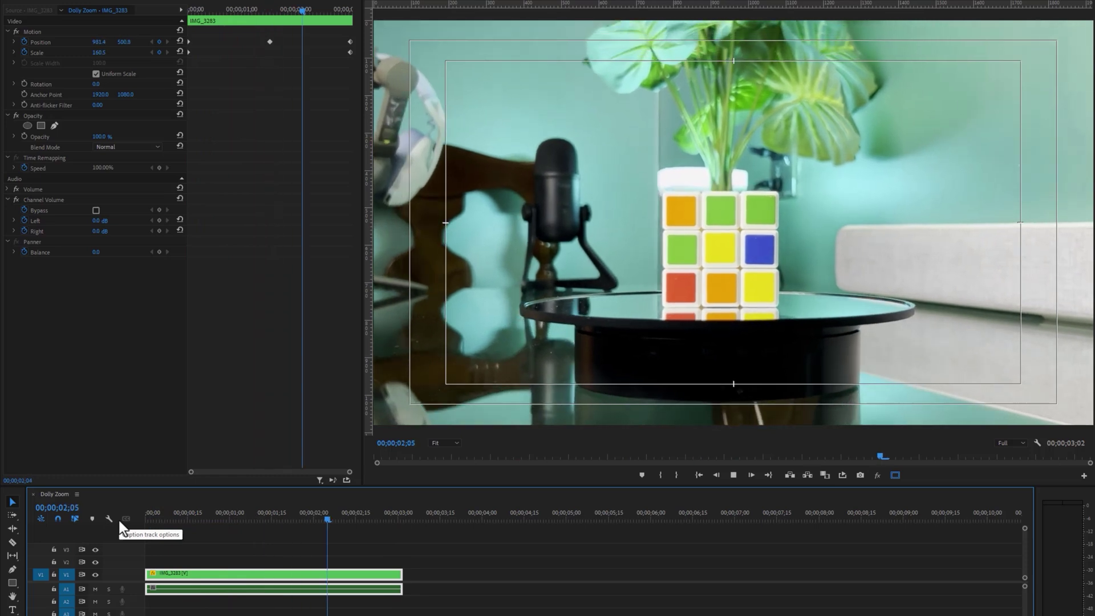
{"action": "key", "text": "space"}
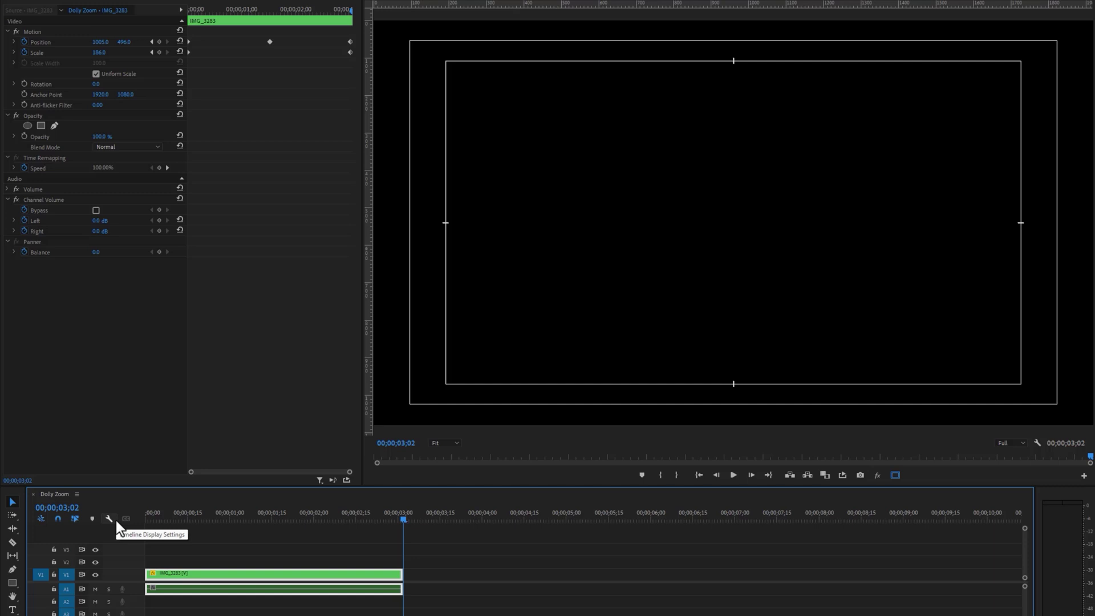
Step: Nest the IMG_3283 clip, keeping the name Nested Sequence 02
{"action": "right_click", "coordinate": [218, 579]}
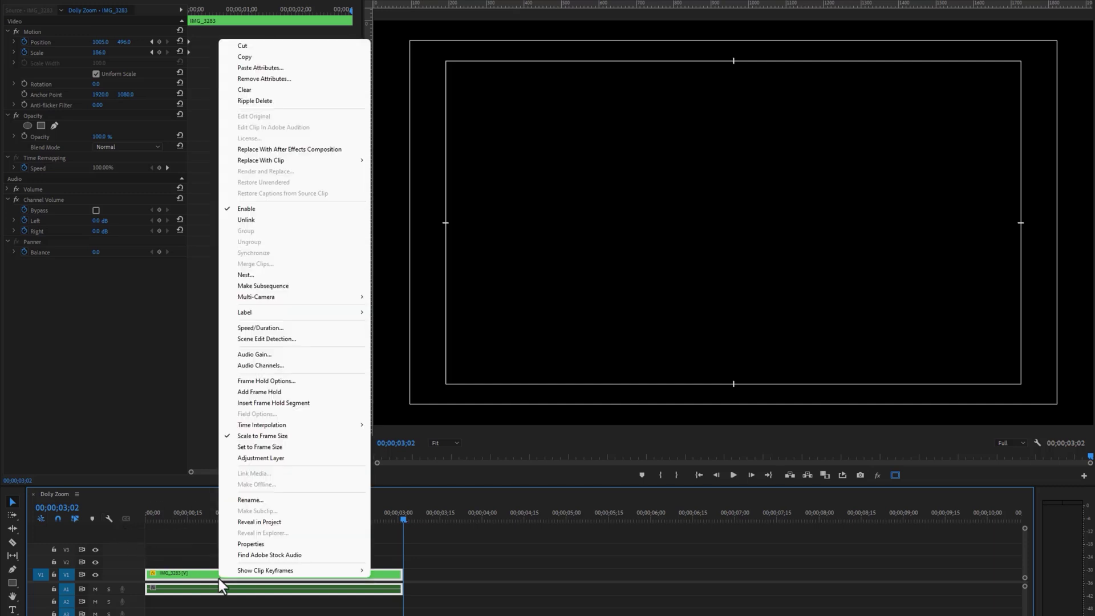
{"action": "left_click", "coordinate": [297, 275]}
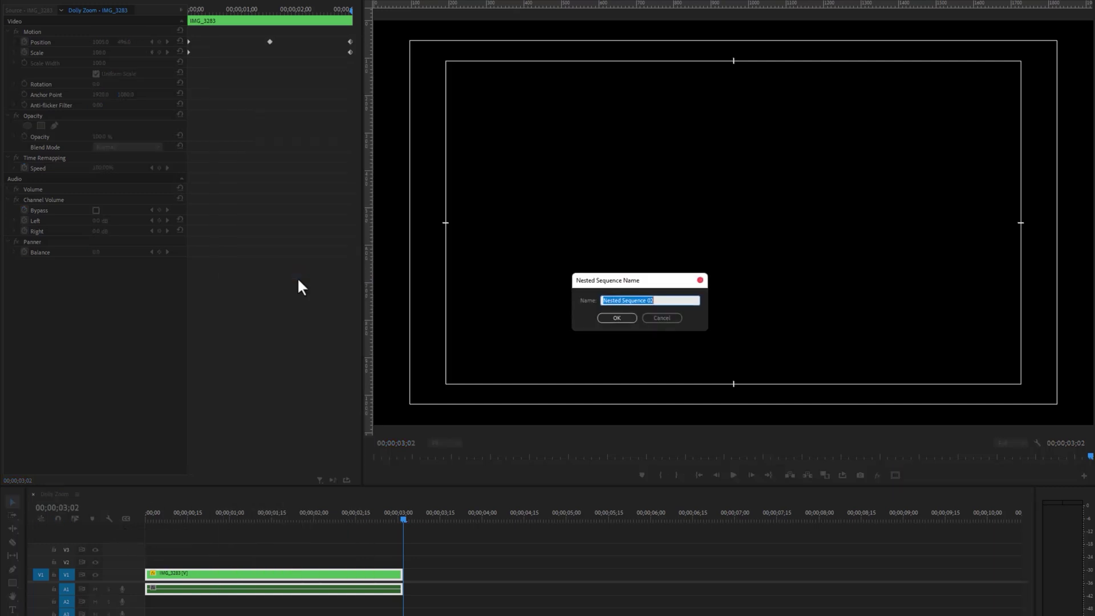
{"action": "key", "text": "Return"}
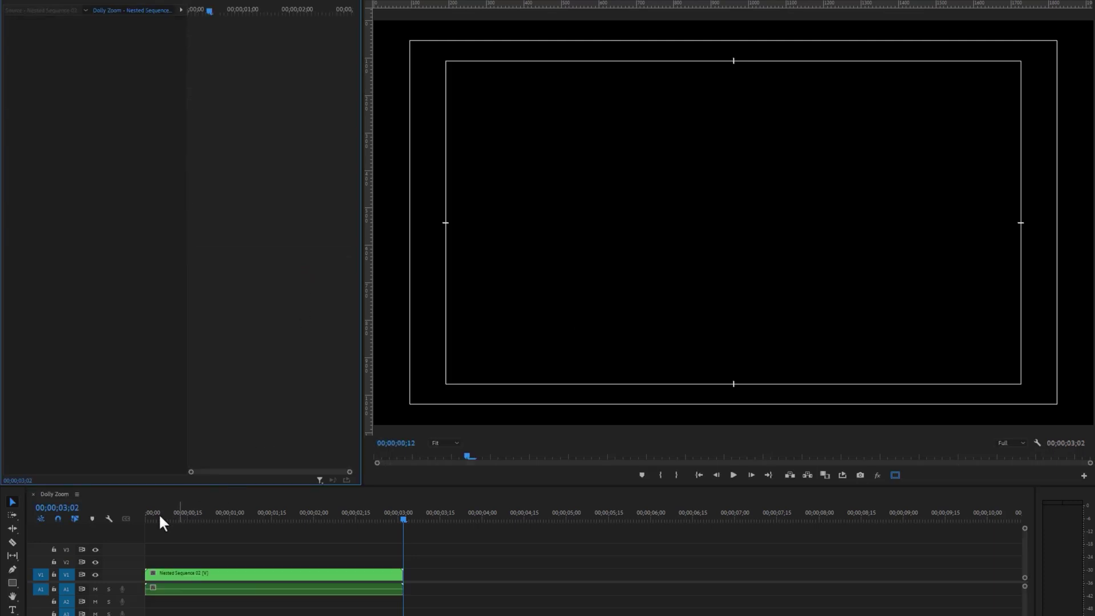
Step: Apply the Warp Stabilizer effect to the nested sequence and play the stabilized result from the start
{"action": "left_click_drag", "start_coordinate": [166, 513], "coordinate": [134, 517]}
{"action": "left_click", "coordinate": [100, 6]}
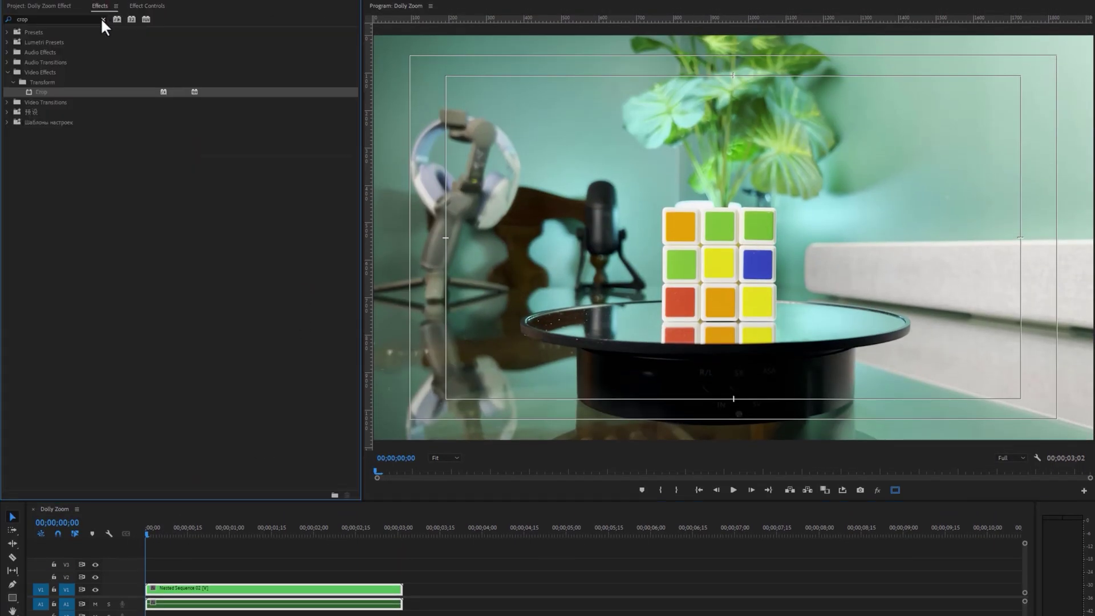
{"action": "left_click", "coordinate": [91, 19]}
{"action": "type", "text": "warp"}
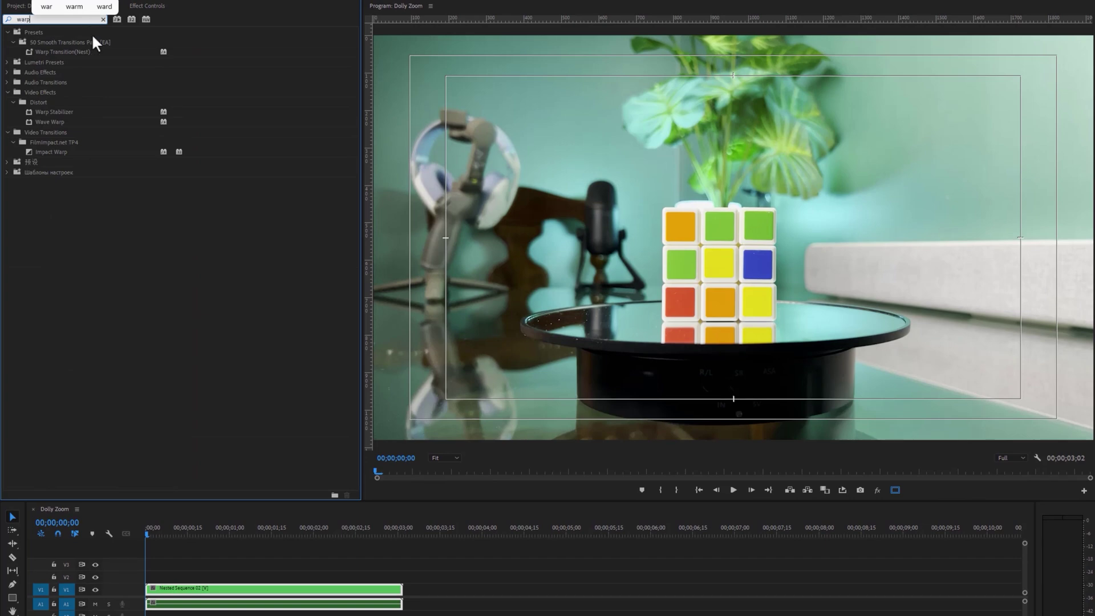
{"action": "left_click", "coordinate": [68, 113]}
{"action": "left_click_drag", "start_coordinate": [223, 423], "coordinate": [253, 590]}
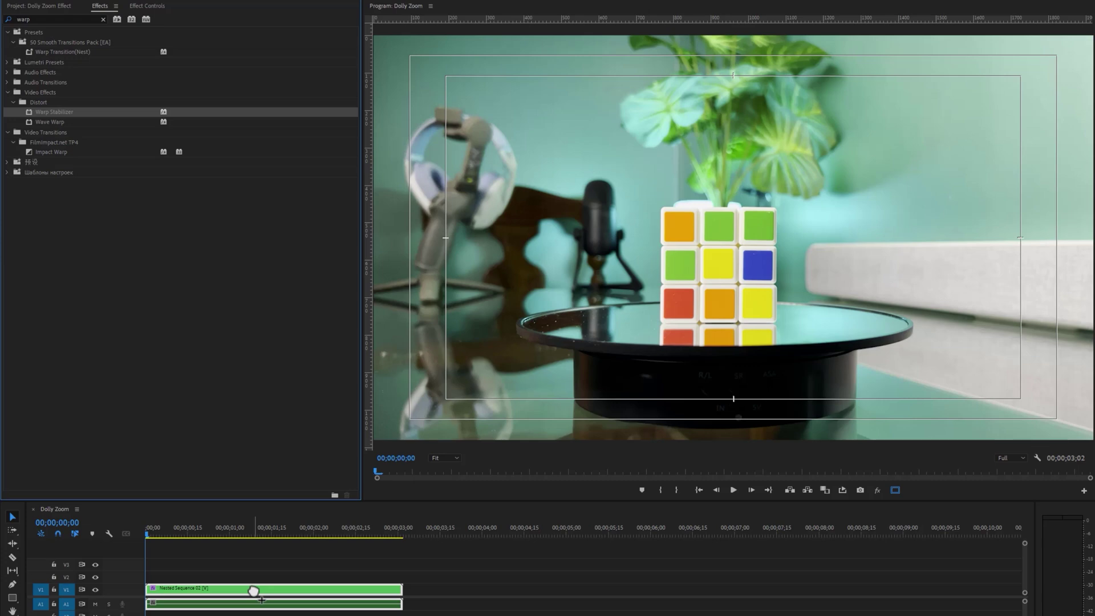
{"action": "key", "text": "space"}
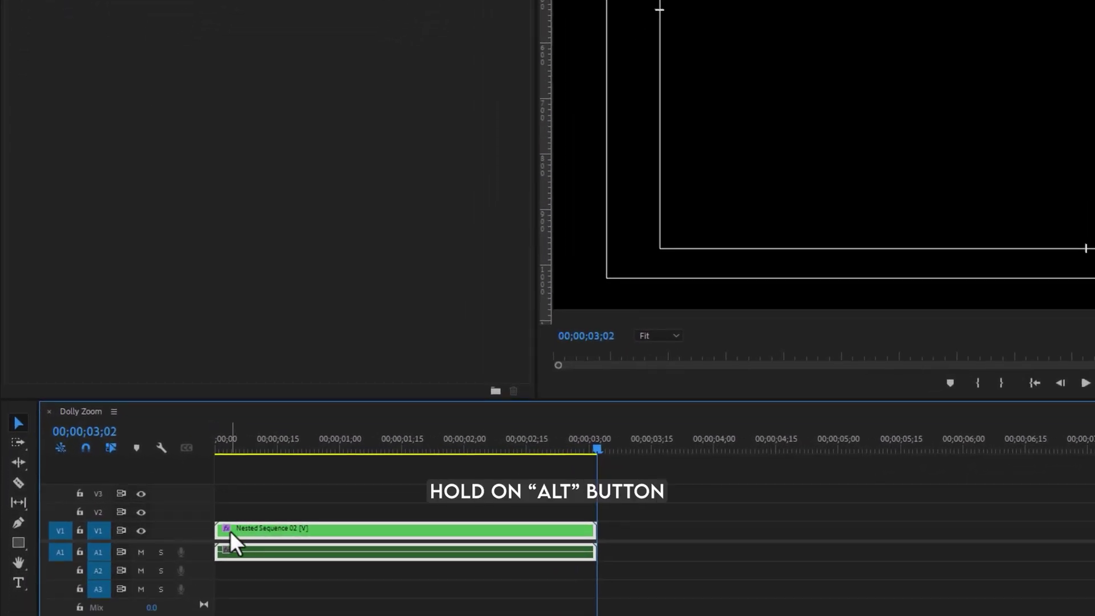
Step: Place a copy of the nested sequence directly after the original with Reverse Speed enabled, and play the sequence from the start
{"action": "left_click_drag", "start_coordinate": [233, 533], "coordinate": [613, 548]}
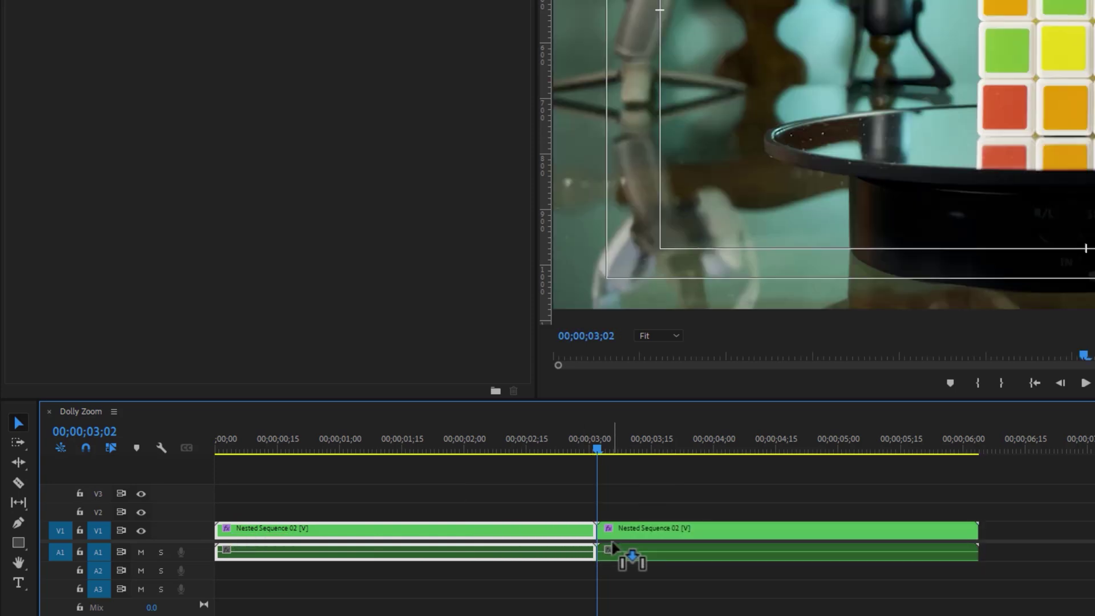
{"action": "right_click", "coordinate": [686, 528]}
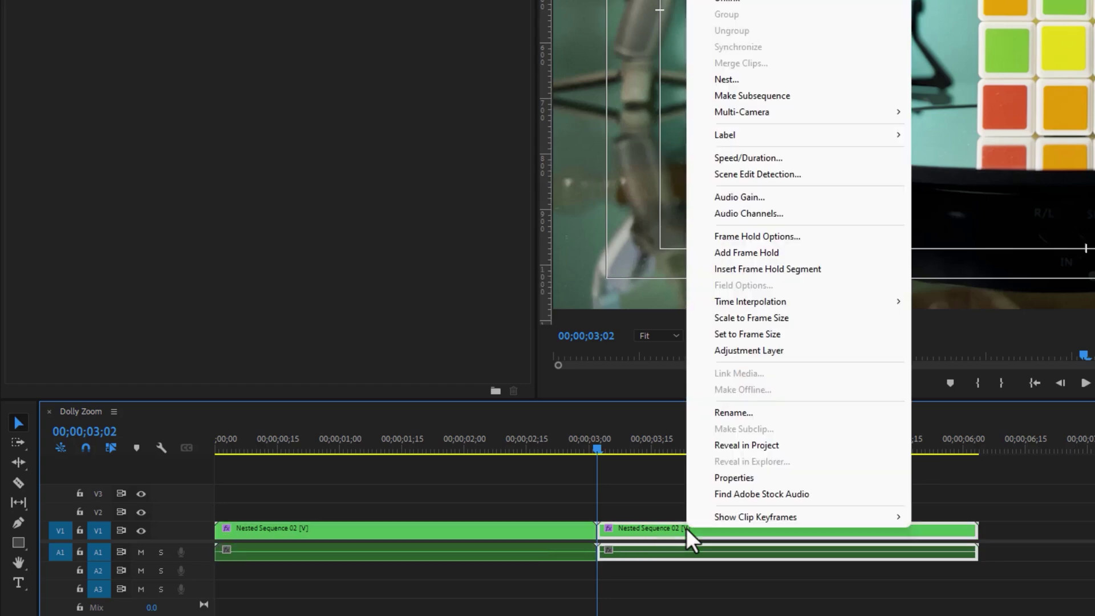
{"action": "left_click", "coordinate": [769, 159]}
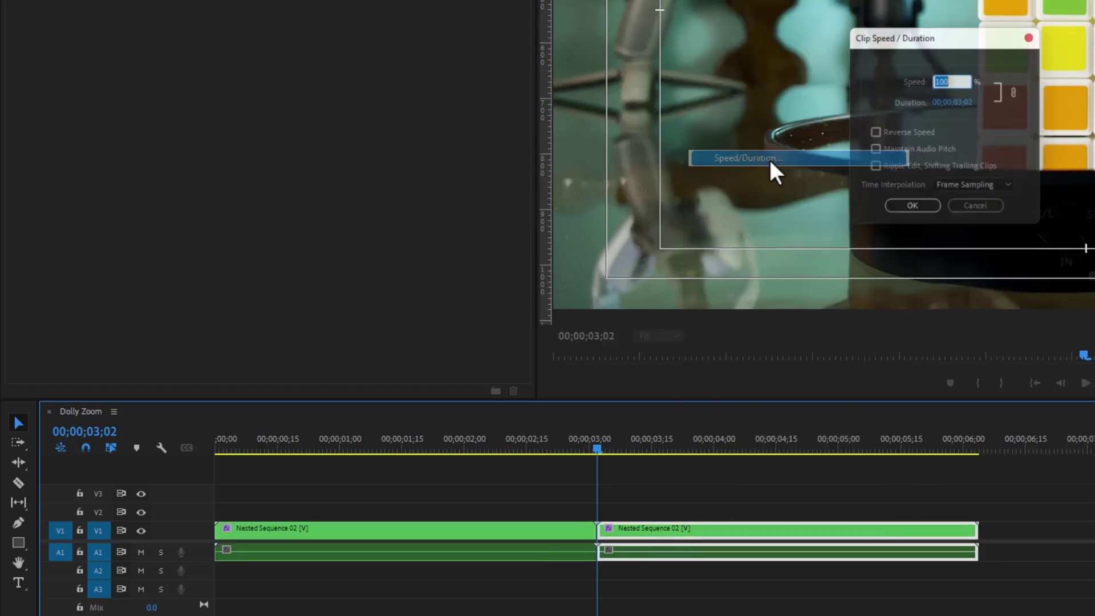
{"action": "left_click", "coordinate": [874, 134]}
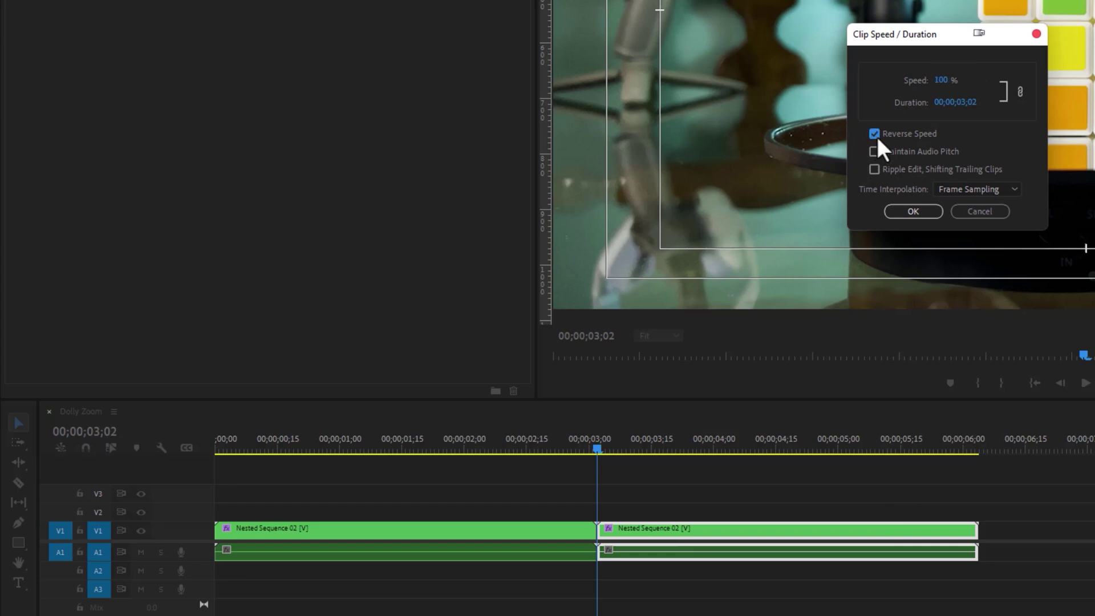
{"action": "left_click", "coordinate": [912, 211]}
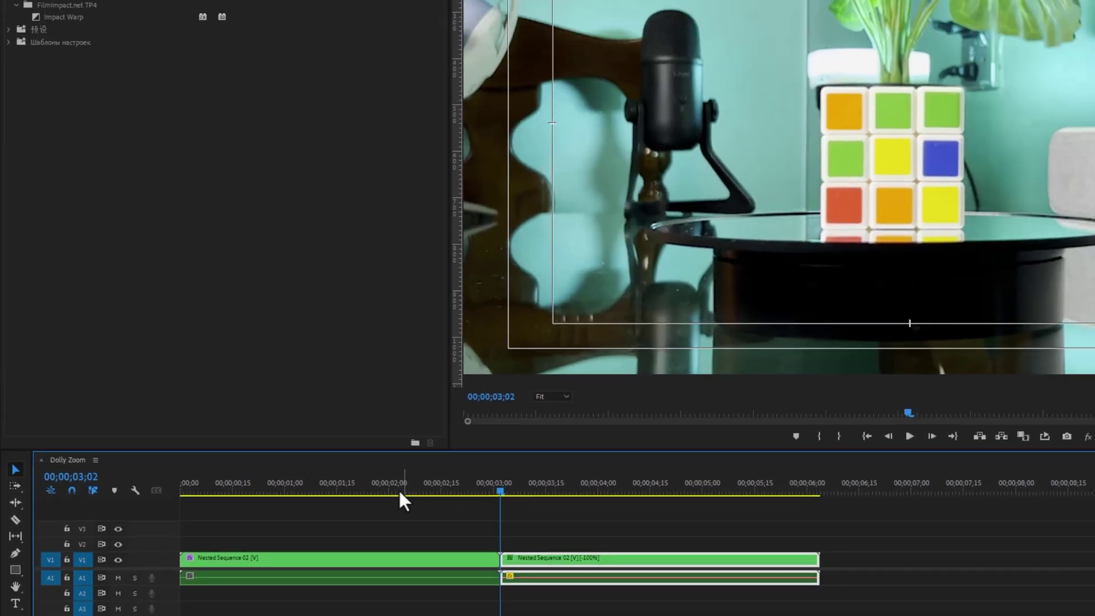
{"action": "left_click_drag", "start_coordinate": [474, 448], "coordinate": [183, 458]}
{"action": "key", "text": "space"}
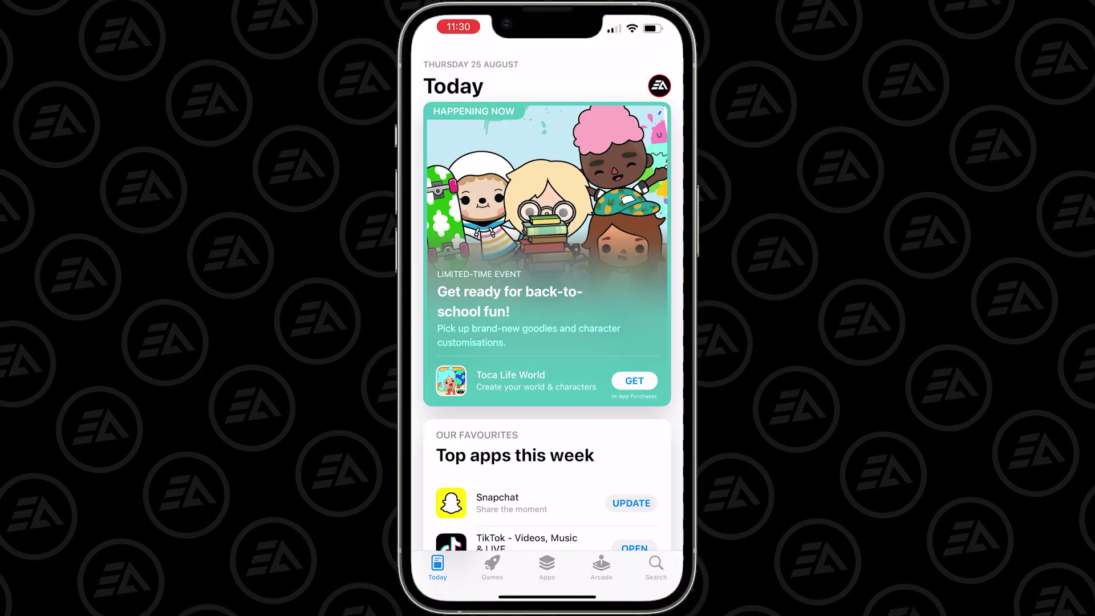
Step: On the phone, search the App Store for filmorago
{"action": "left_click", "coordinate": [656, 567]}
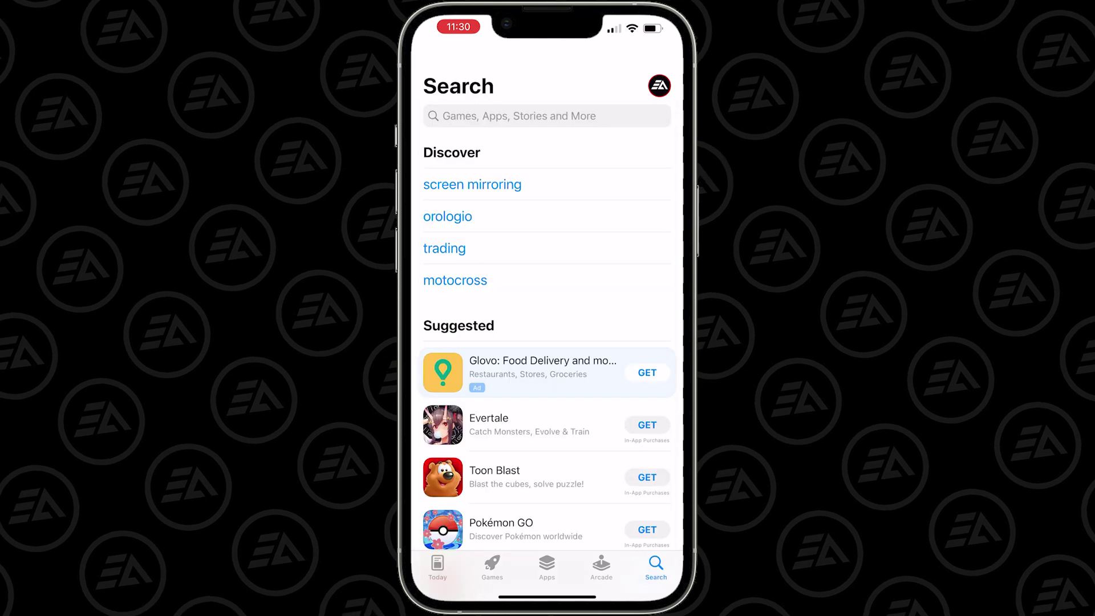
{"action": "left_click", "coordinate": [546, 116]}
{"action": "type", "text": "filmorago"}
{"action": "key", "text": "Return"}
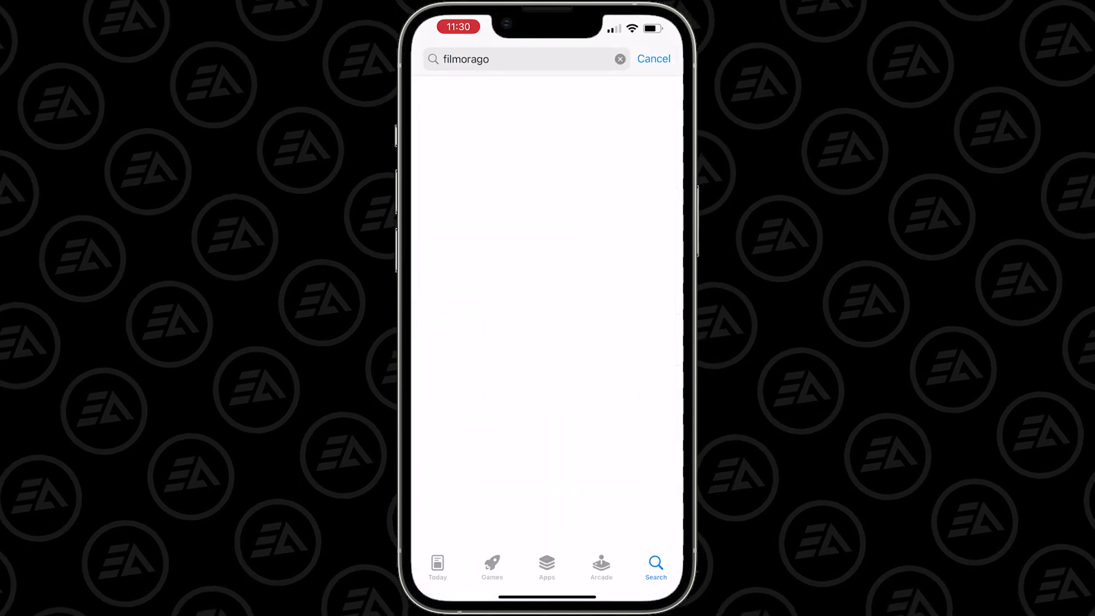
Step: Update FilmoraGo-Video Editor & Maker from its store page and launch it
{"action": "left_click", "coordinate": [541, 379]}
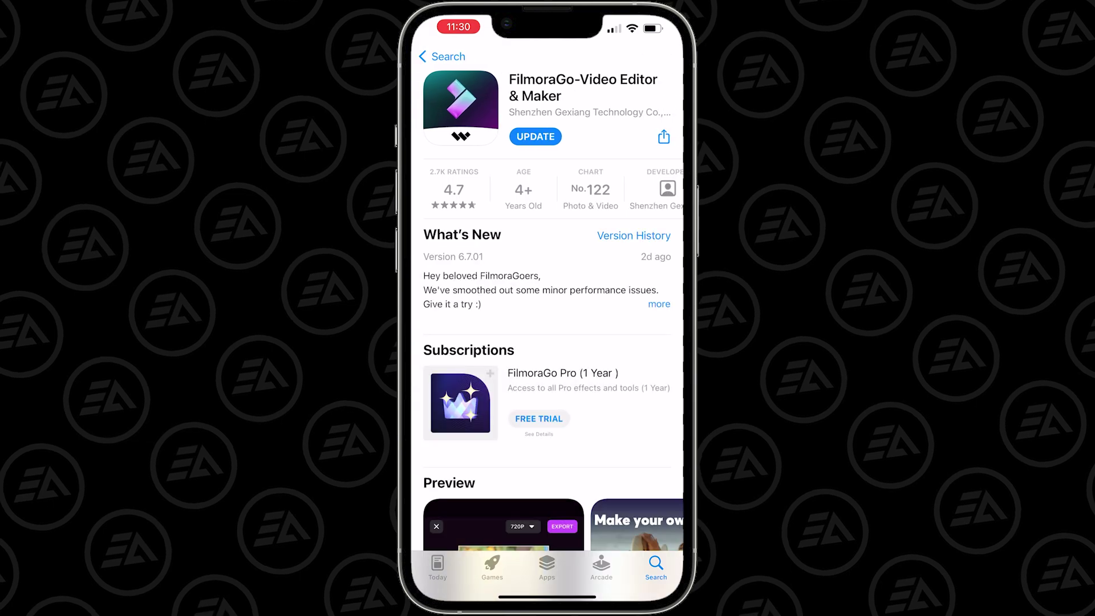
{"action": "left_click", "coordinate": [535, 137]}
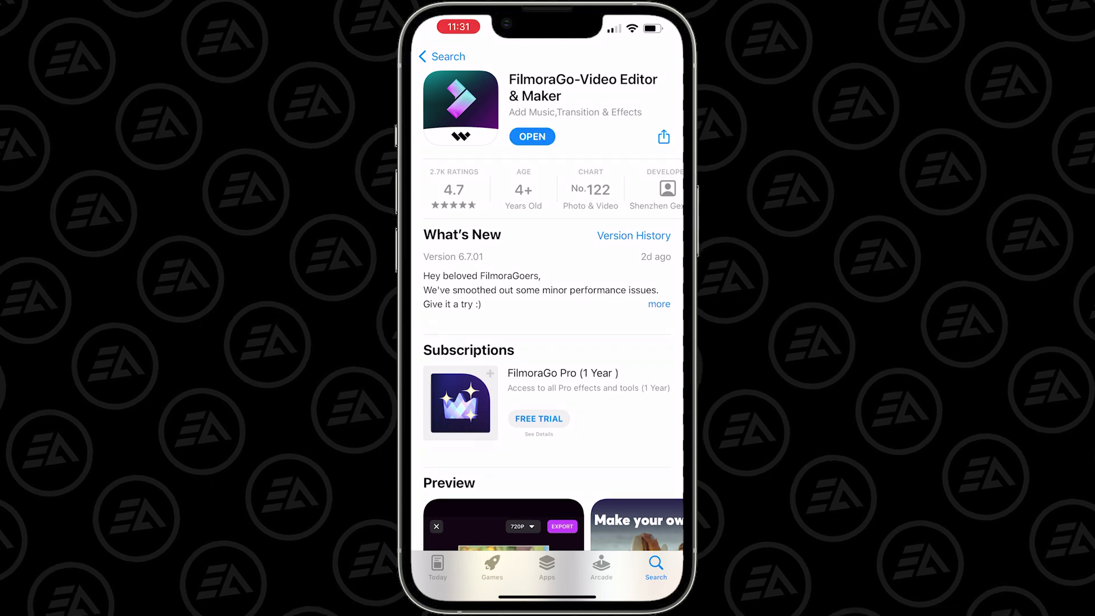
{"action": "left_click", "coordinate": [532, 137]}
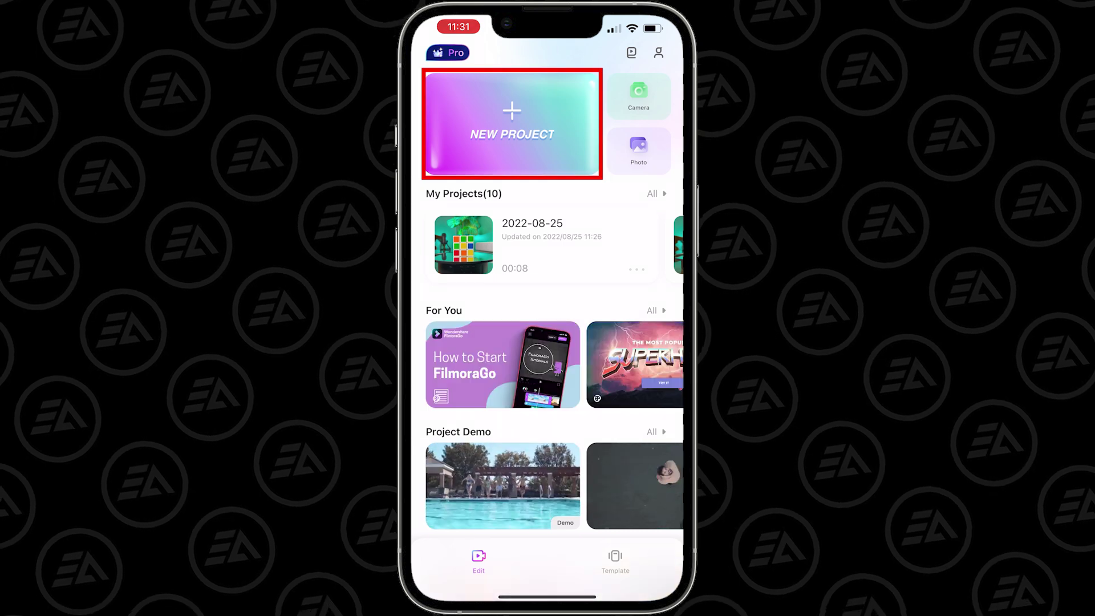
Step: Open the 2022-08-25 project in FilmoraGo and play through its clip to review the camera movement
{"action": "left_click", "coordinate": [542, 245]}
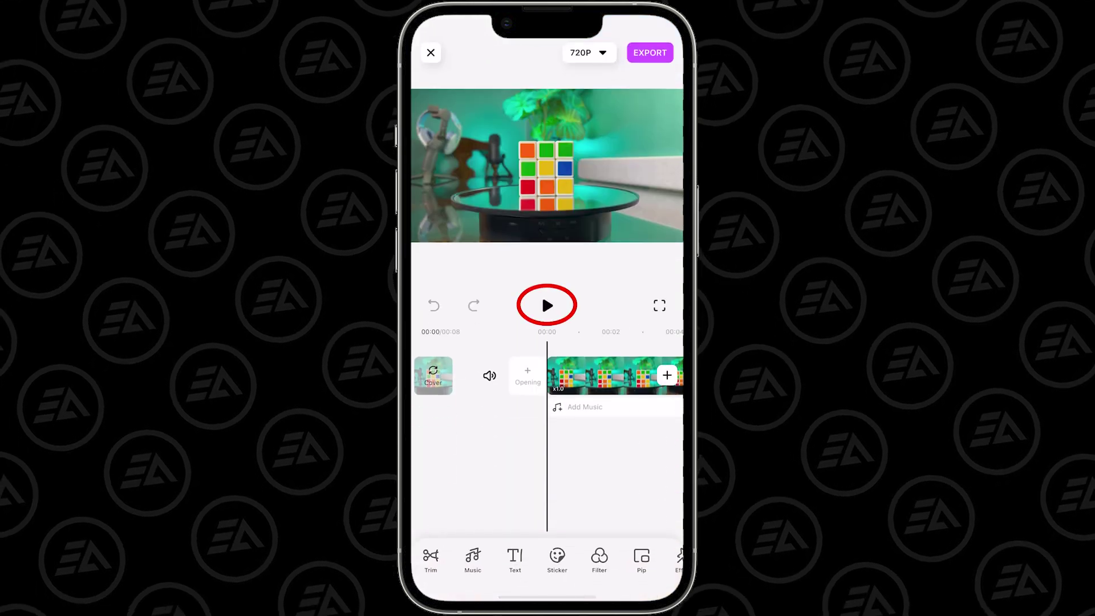
{"action": "left_click", "coordinate": [547, 305]}
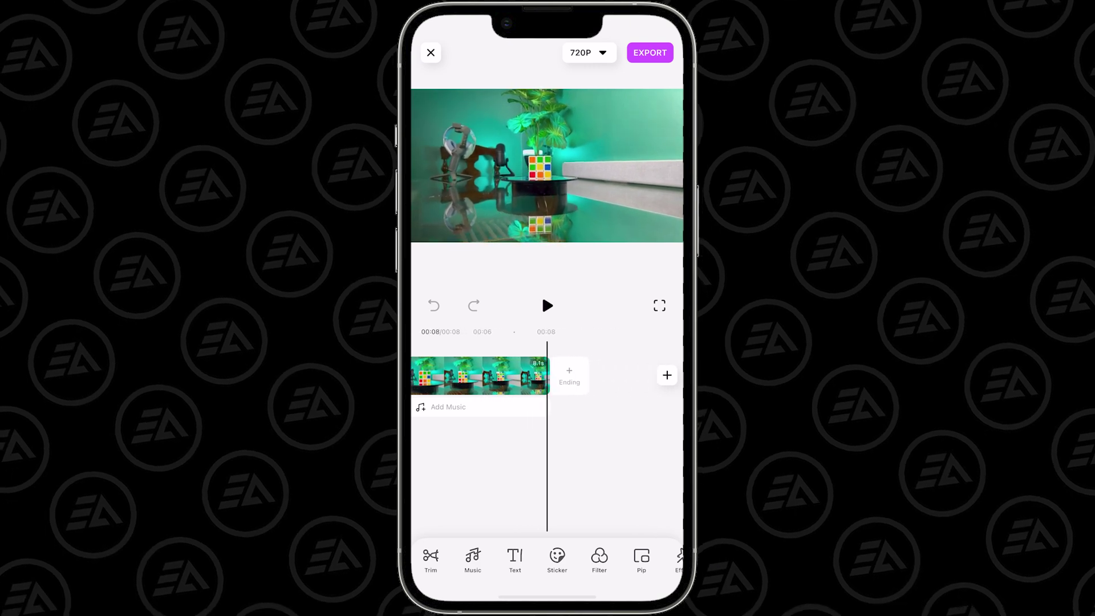
{"action": "scroll", "coordinate": [547, 375], "scroll_direction": "right", "scroll_amount": 2}
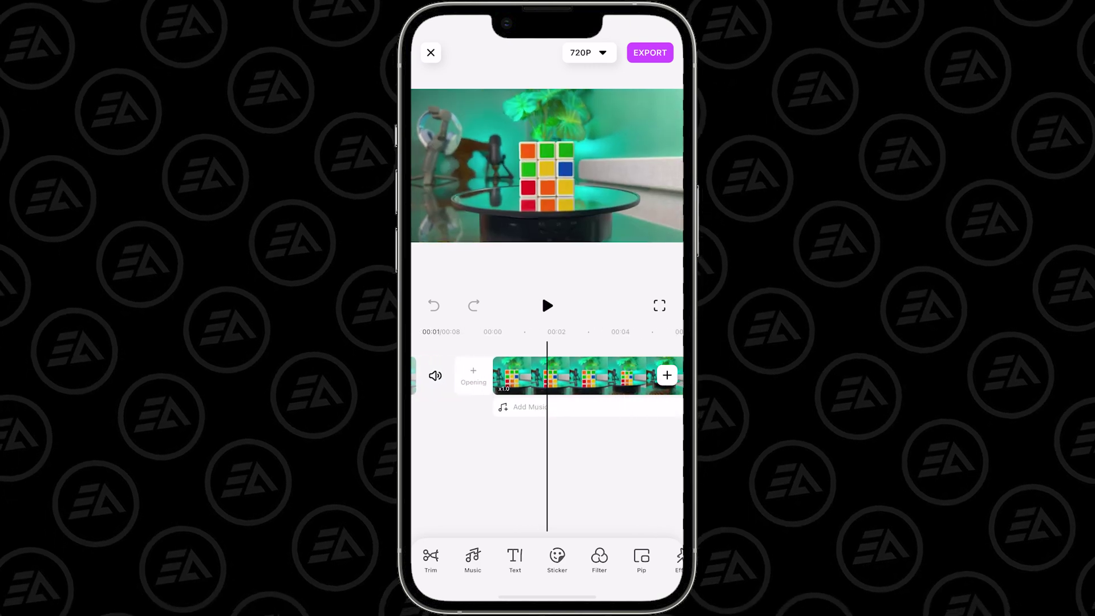
{"action": "scroll", "coordinate": [548, 375], "scroll_direction": "left", "scroll_amount": 1}
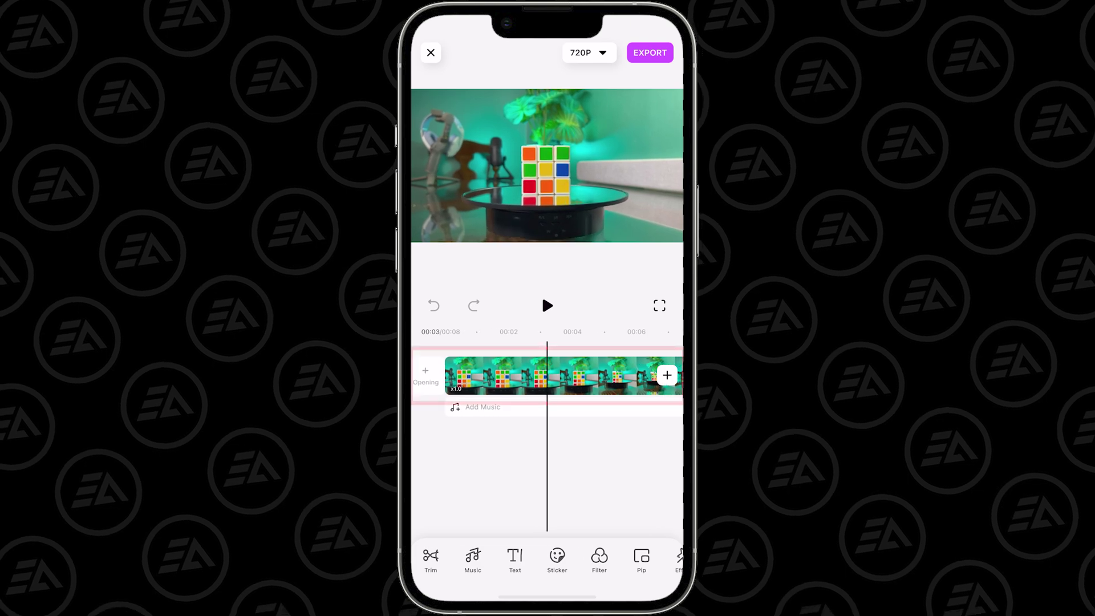
Step: Trim the beginning off the clip, shortening it to 5.2 s, and play it to find where the end should be cut
{"action": "left_click", "coordinate": [547, 375]}
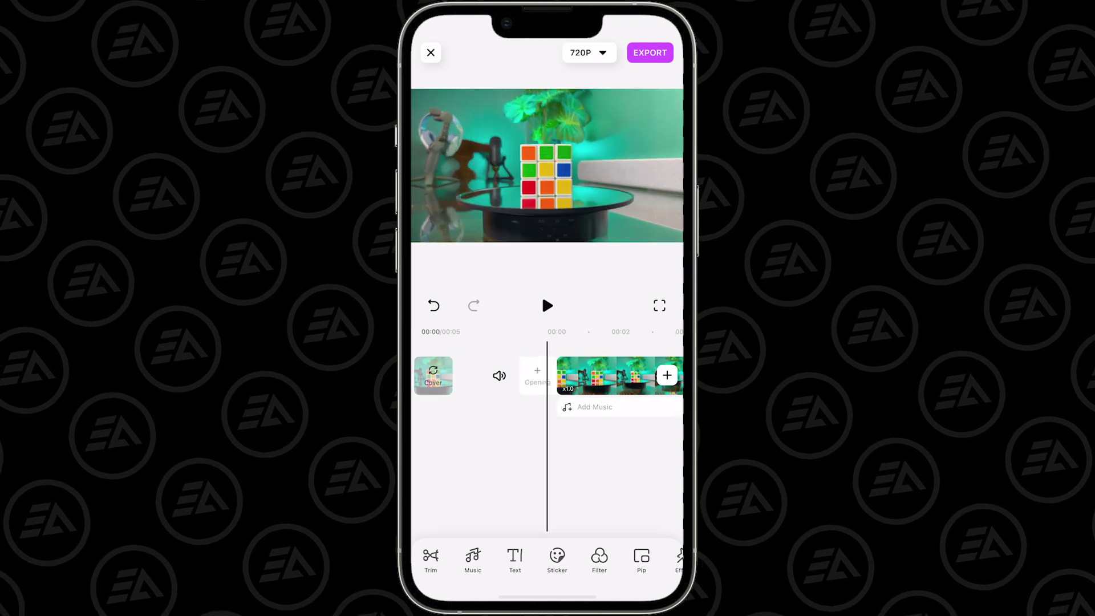
{"action": "left_click", "coordinate": [547, 305]}
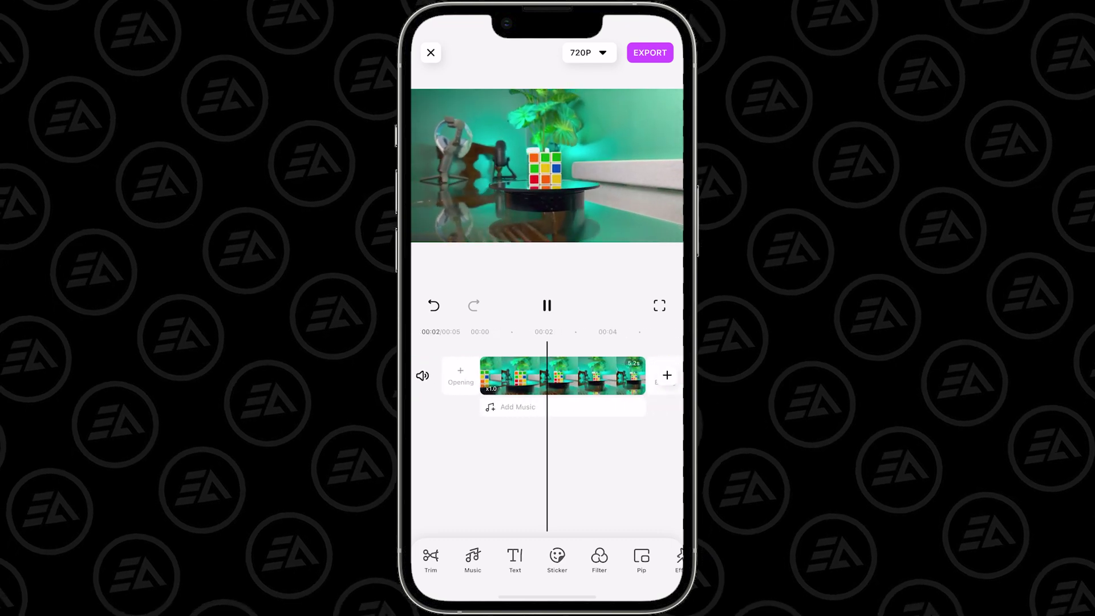
{"action": "key", "text": "space"}
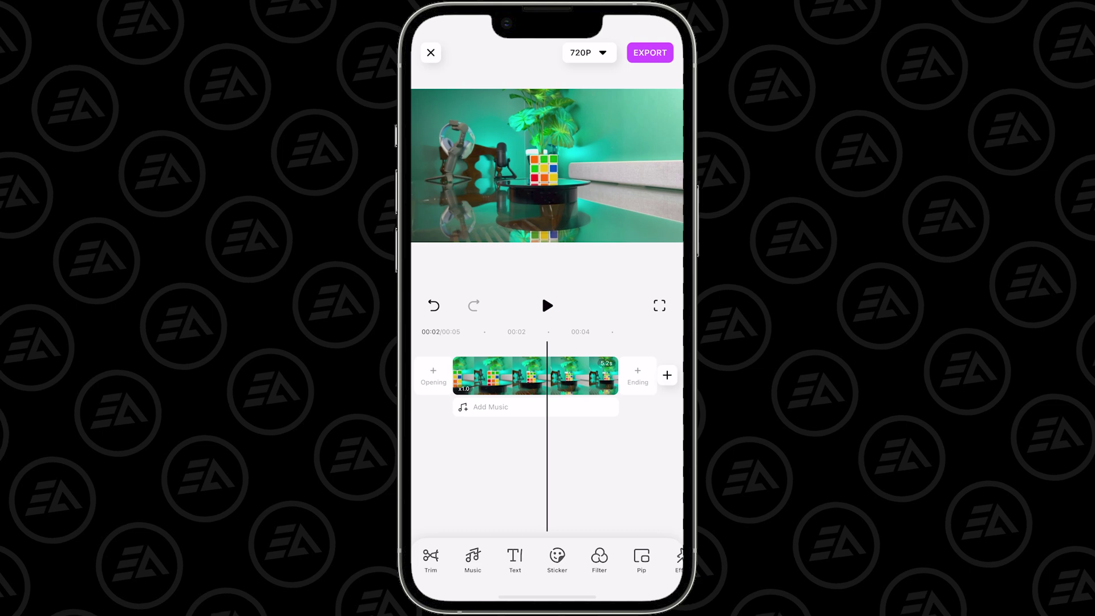
Step: Split the clip at the playhead, delete the remainder to leave 3.2 s, and play the trimmed clip
{"action": "left_click", "coordinate": [522, 376]}
{"action": "left_click", "coordinate": [547, 525]}
{"action": "left_click", "coordinate": [579, 375]}
{"action": "left_click", "coordinate": [616, 525]}
{"action": "left_click_drag", "start_coordinate": [496, 375], "coordinate": [597, 375]}
{"action": "left_click", "coordinate": [548, 305]}
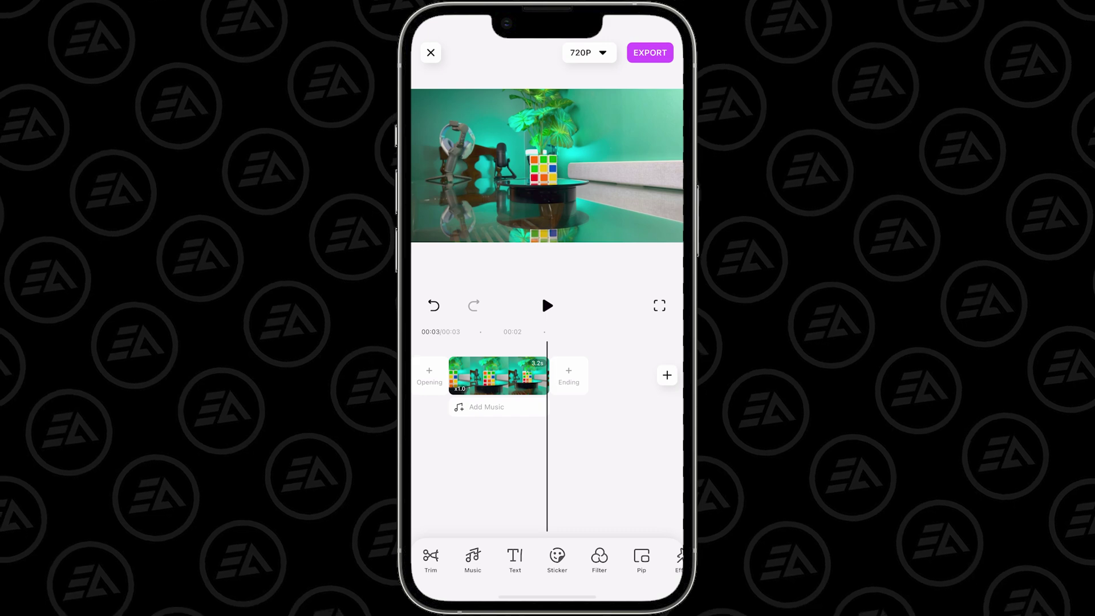
{"action": "left_click_drag", "start_coordinate": [496, 376], "coordinate": [596, 375]}
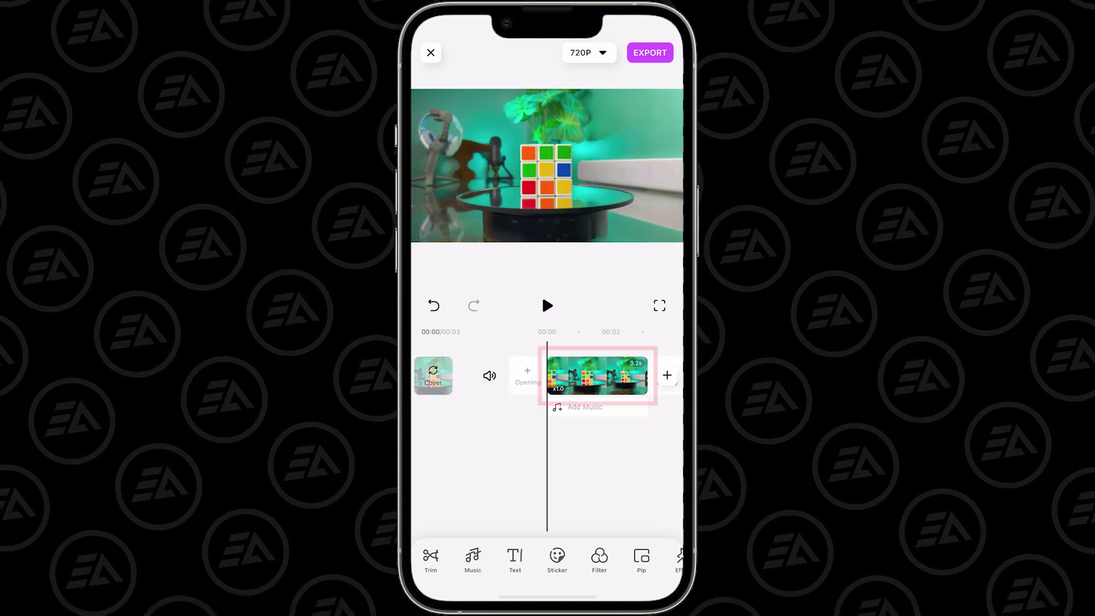
Step: Keyframe the clip's zoom from start to end, enlarging and recentering the last frame so the cube matches its starting size, and play the result
{"action": "left_click", "coordinate": [597, 376]}
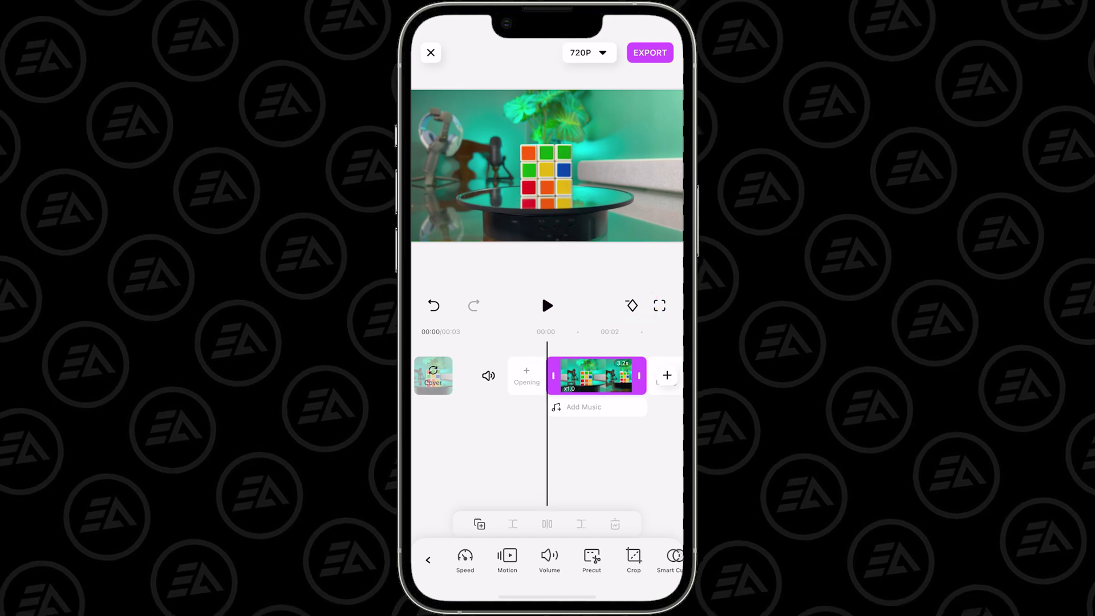
{"action": "left_click_drag", "start_coordinate": [605, 456], "coordinate": [505, 457]}
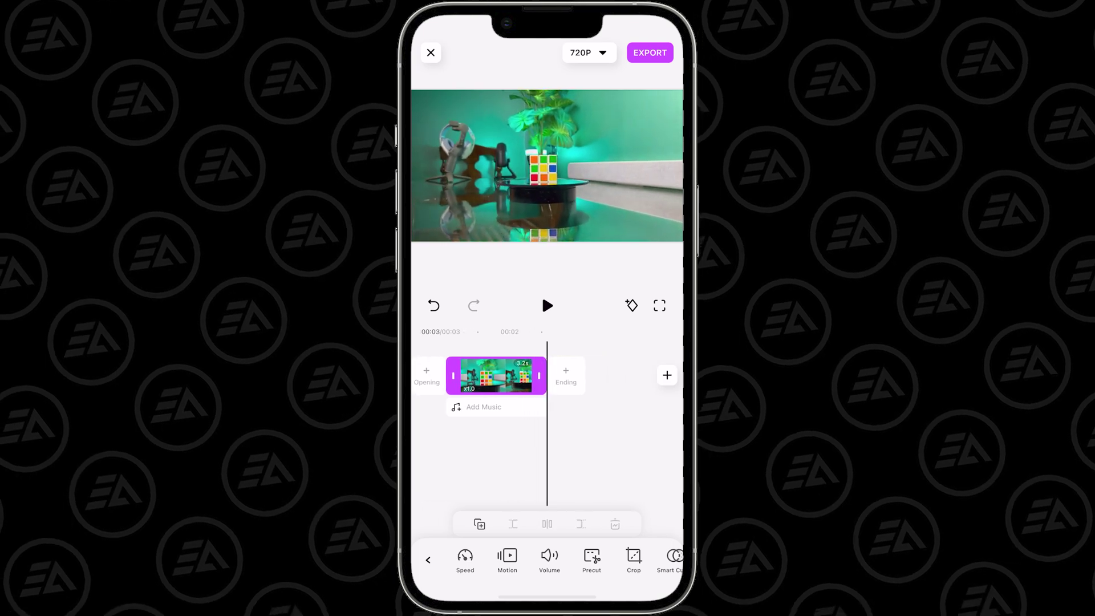
{"action": "scroll", "coordinate": [548, 166], "scroll_direction": "up", "scroll_amount": 5}
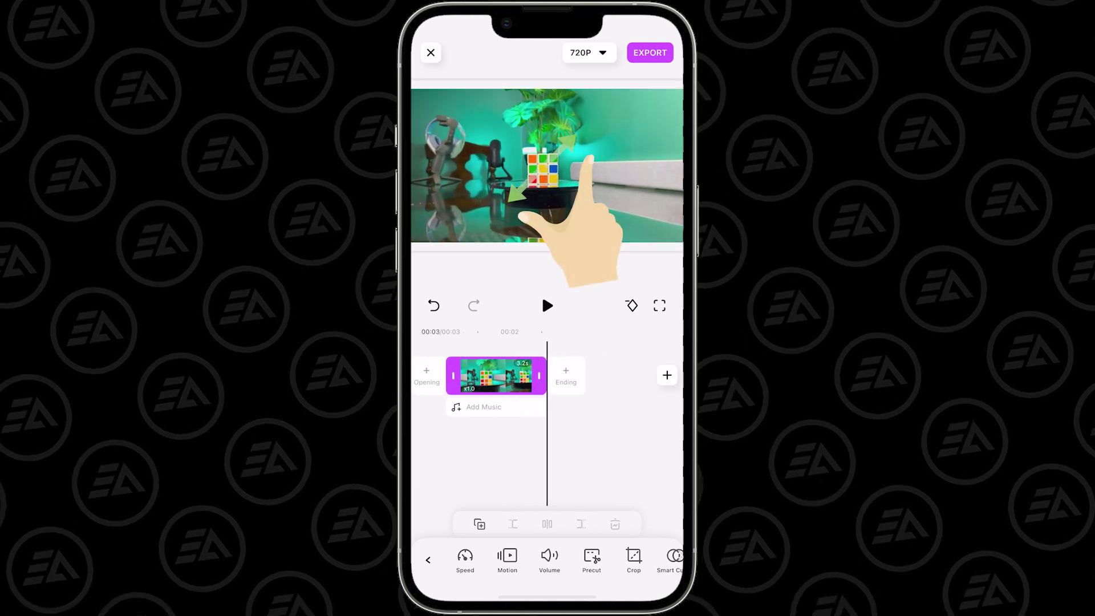
{"action": "scroll", "coordinate": [547, 165], "scroll_direction": "up", "scroll_amount": 3}
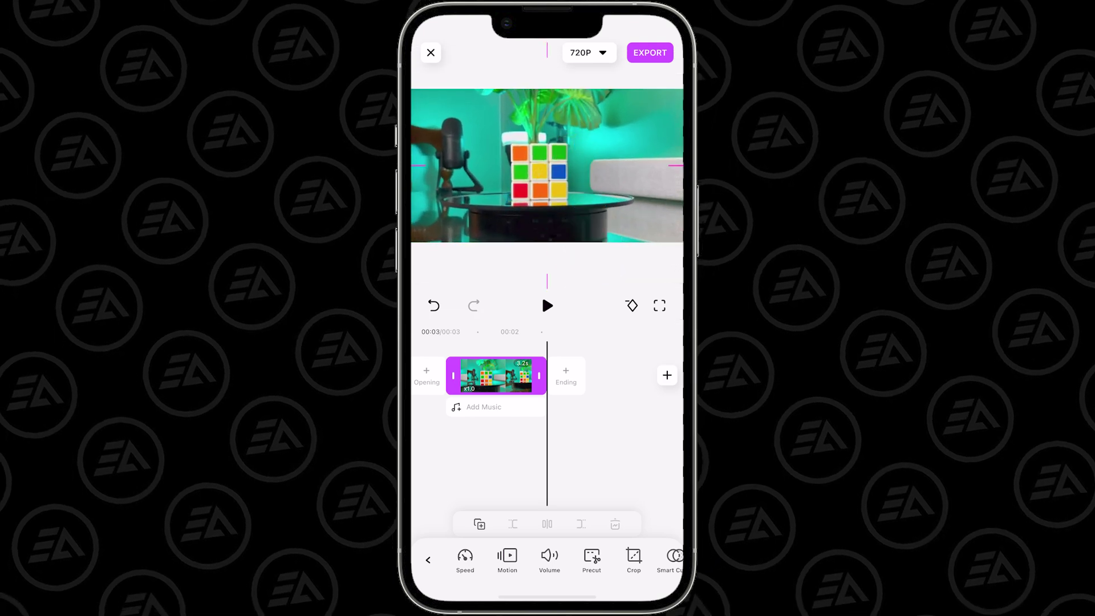
{"action": "left_click_drag", "start_coordinate": [547, 165], "coordinate": [553, 166]}
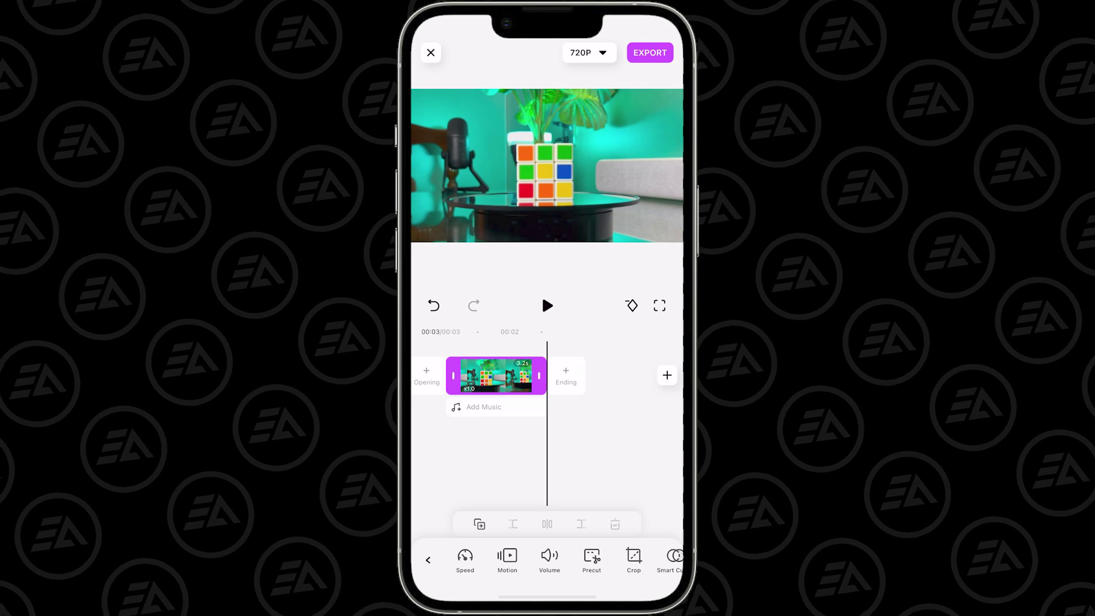
{"action": "left_click", "coordinate": [546, 305]}
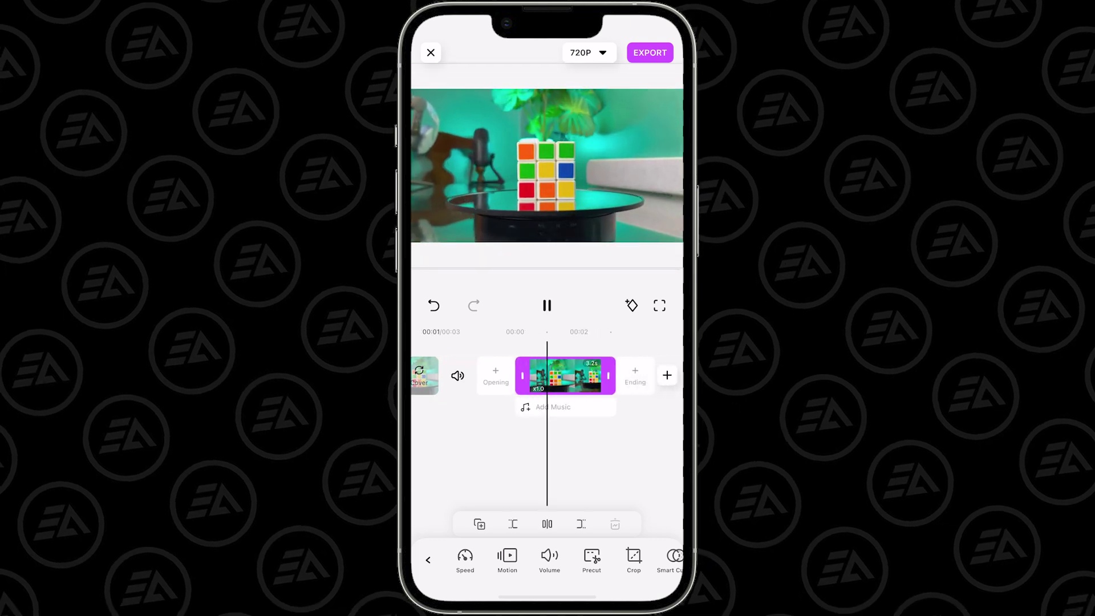
{"action": "left_click", "coordinate": [547, 306]}
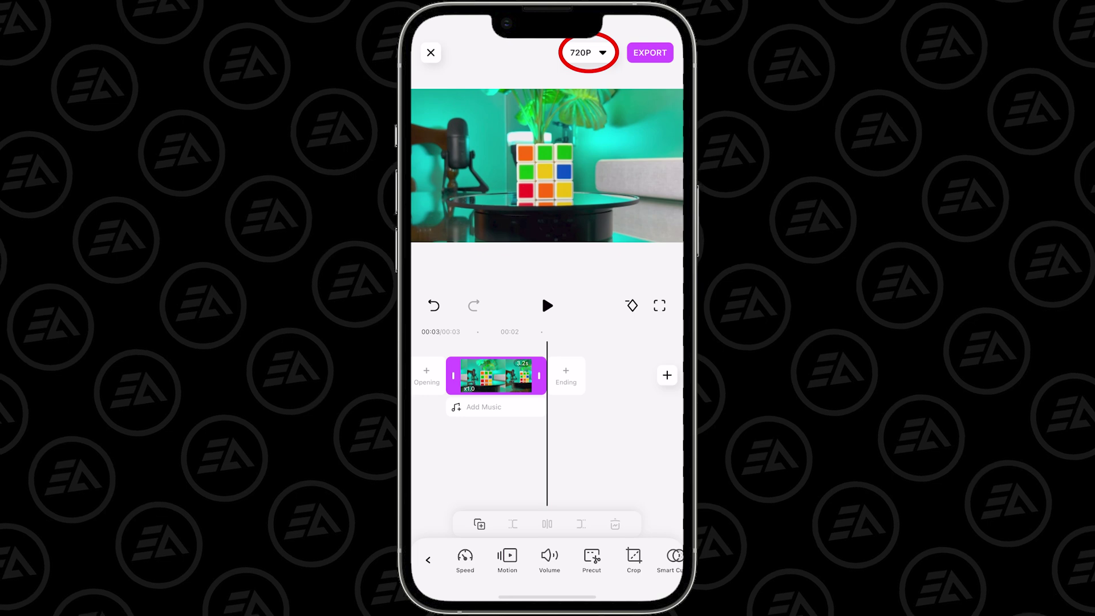
Step: Set the export resolution to 1080P
{"action": "left_click", "coordinate": [588, 53]}
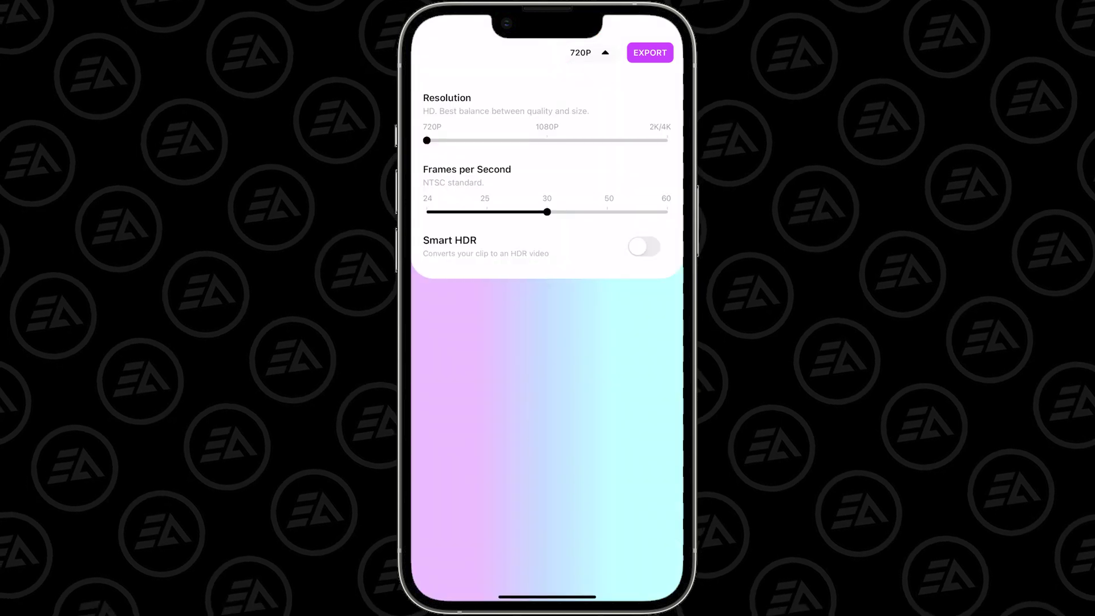
{"action": "left_click_drag", "start_coordinate": [426, 140], "coordinate": [547, 140]}
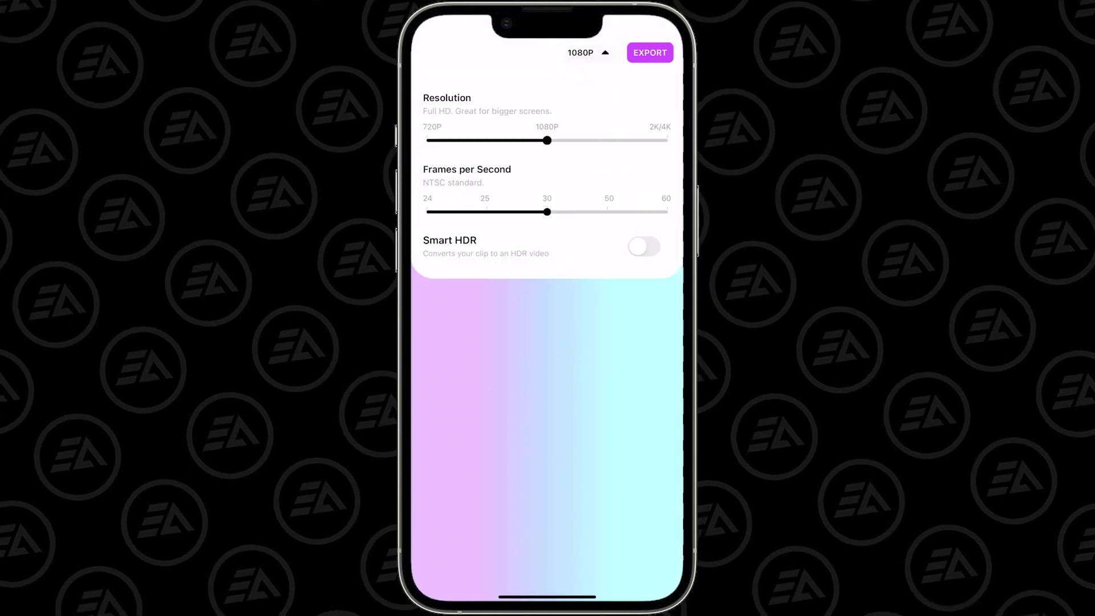